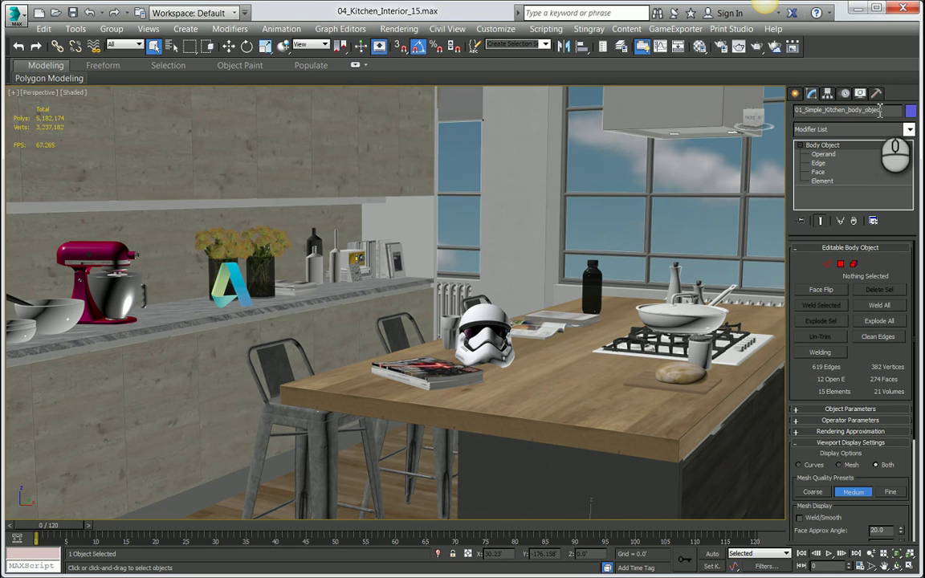
# Examine the whole kitchen interior scene from outside and above, including the surrounding room, windows and track lights.
pyautogui.moveTo(508, 245); pyautogui.dragTo(353, 283, button='middle')
pyautogui.scroll(-10, 449, 279)
pyautogui.keyDown('alt'); pyautogui.moveTo(379, 236); pyautogui.dragTo(316, 433, button='middle'); pyautogui.keyUp('alt')
pyautogui.keyDown('alt'); pyautogui.moveTo(506, 268); pyautogui.dragTo(446, 286, button='middle'); pyautogui.keyUp('alt')
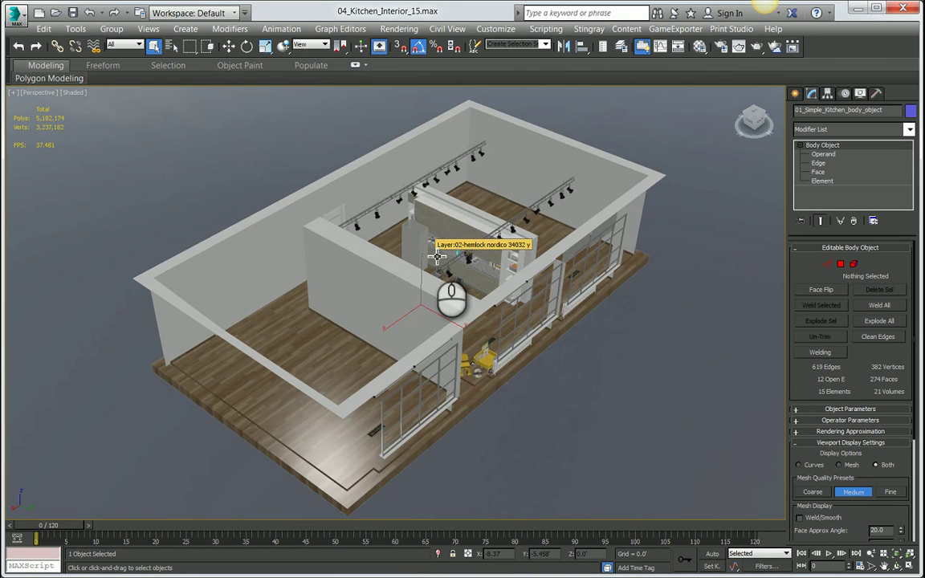
pyautogui.moveTo(407, 272)
pyautogui.keyDown('alt'); pyautogui.mouseDown(button='middle')
pyautogui.moveTo(394, 274)
pyautogui.moveTo(422, 255)
pyautogui.moveTo(388, 257)
pyautogui.moveTo(396, 259)
pyautogui.mouseUp(button='middle'); pyautogui.keyUp('alt')
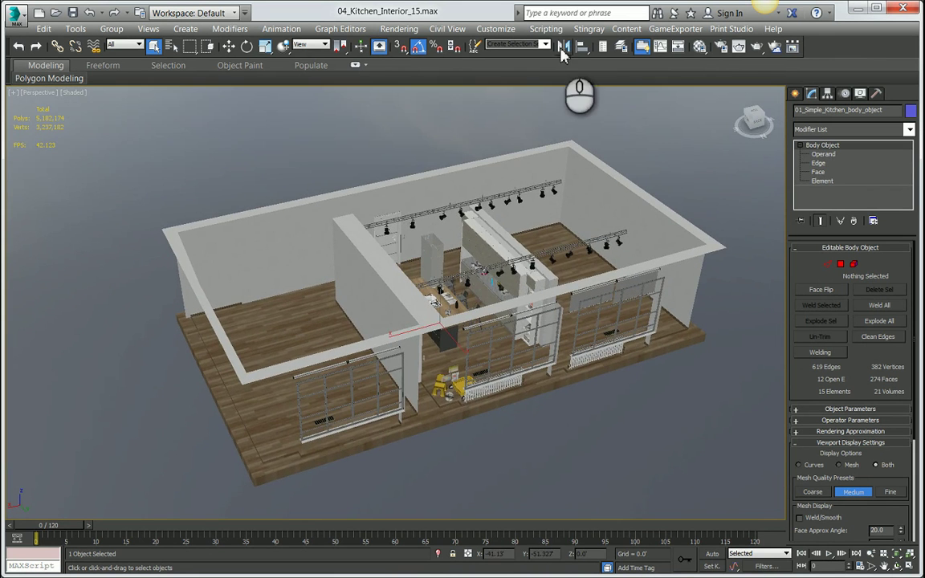
pyautogui.keyDown('alt'); pyautogui.moveTo(473, 217); pyautogui.dragTo(539, 172, button='middle'); pyautogui.keyUp('alt')
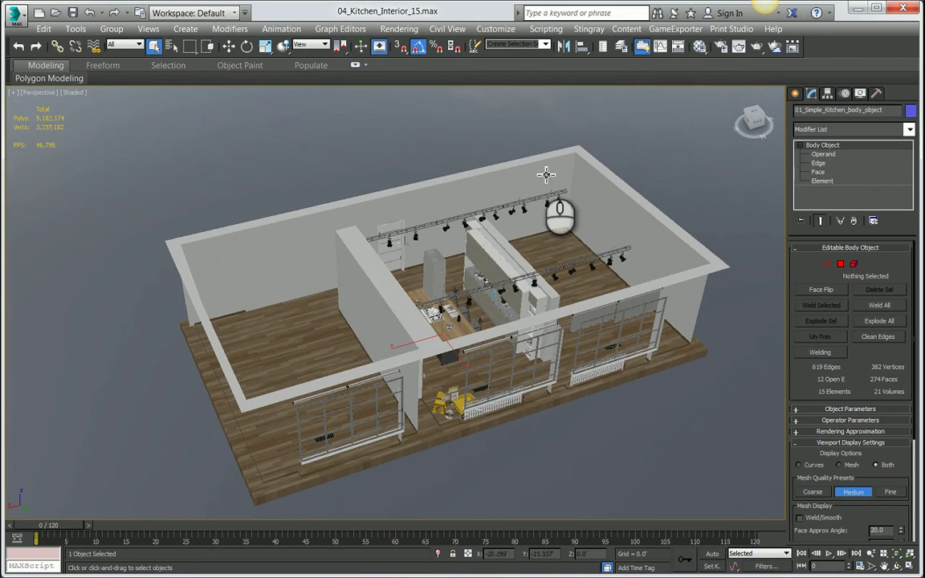
# Show the Layer Explorer and dock it beside the viewport.
pyautogui.click(622, 50)
pyautogui.moveTo(64, 95); pyautogui.dragTo(6, 116)
pyautogui.moveTo(168, 165); pyautogui.dragTo(165, 167)
# Restore the saved scene state that leaves only the CFD layer visible.
pyautogui.keyDown('alt'); pyautogui.moveTo(373, 213); pyautogui.dragTo(487, 257, button='middle'); pyautogui.keyUp('alt')
pyautogui.scroll(3, 419, 279)
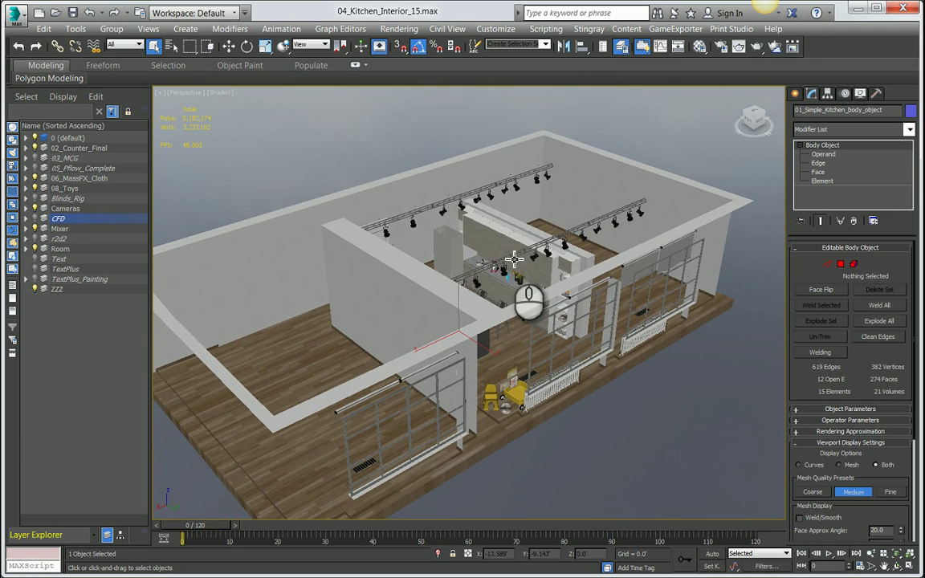
pyautogui.rightClick(485, 252)
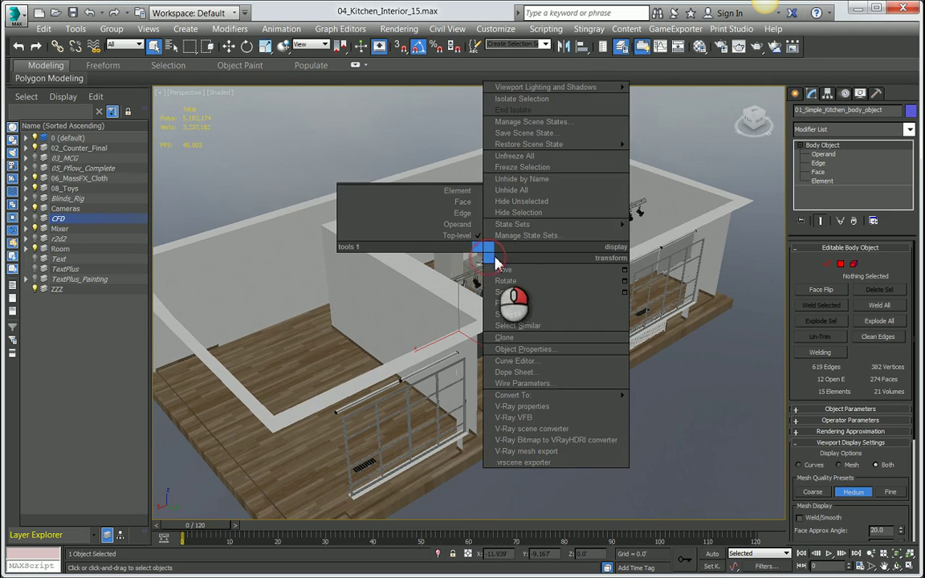
pyautogui.moveTo(618, 145)
pyautogui.click(666, 134)
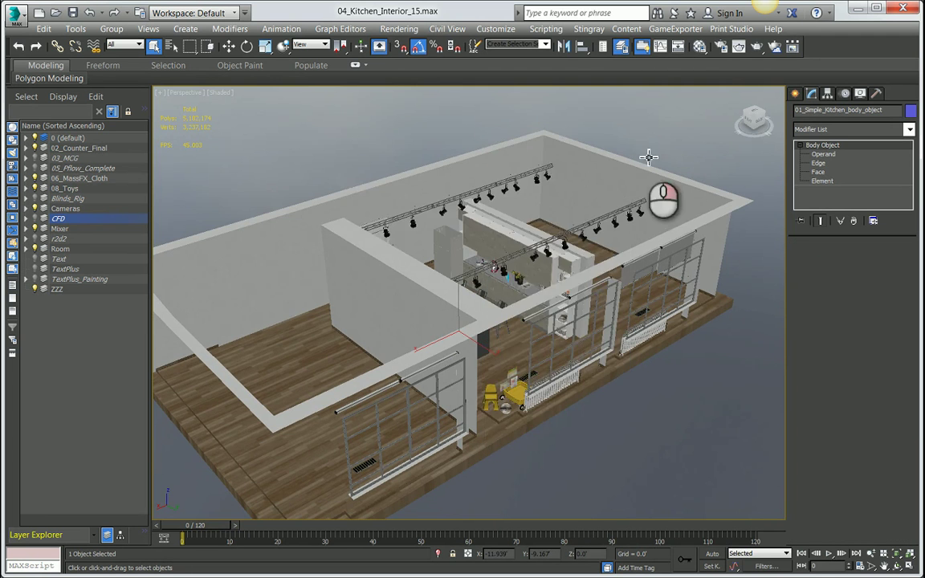
# Turn on see-through display for the simplified kitchen body object and inspect the volumes inside it.
pyautogui.moveTo(532, 252)
pyautogui.mouseDown(button='middle')
pyautogui.moveTo(572, 252)
pyautogui.moveTo(535, 267)
pyautogui.moveTo(547, 262)
pyautogui.mouseUp(button='middle')
pyautogui.hotkey('alt', 'x')
pyautogui.keyDown('alt'); pyautogui.moveTo(466, 234); pyautogui.dragTo(430, 274, button='middle'); pyautogui.keyUp('alt')
pyautogui.scroll(2, 456, 271)
pyautogui.keyDown('alt'); pyautogui.moveTo(409, 328); pyautogui.dragTo(530, 408, button='middle'); pyautogui.keyUp('alt')
pyautogui.scroll(2, 454, 314)
pyautogui.keyDown('alt'); pyautogui.moveTo(455, 301); pyautogui.dragTo(446, 231, button='middle'); pyautogui.keyUp('alt')
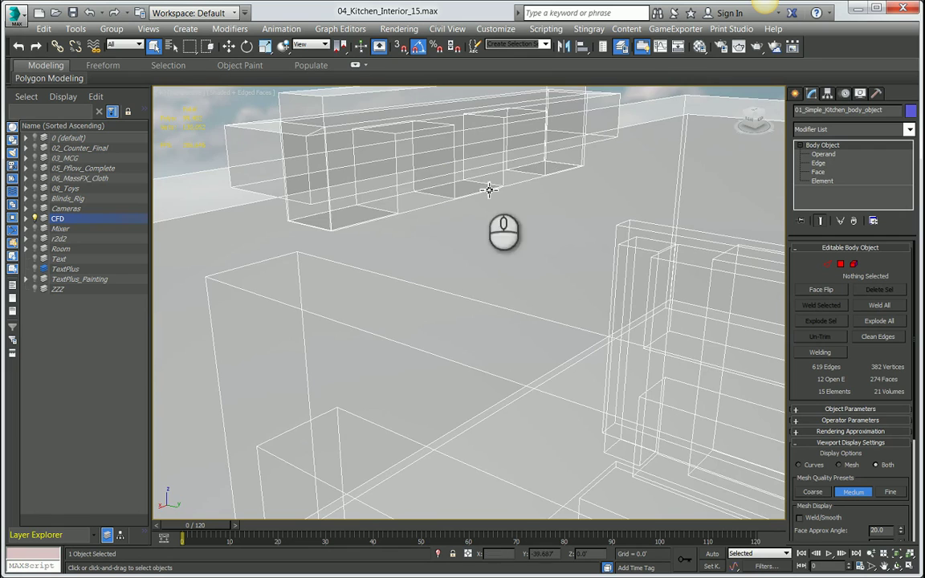
# Examine the complete simplified room body from outside, including the roof unit, interior blocks and wall vents.
pyautogui.keyDown('alt'); pyautogui.moveTo(433, 187); pyautogui.dragTo(475, 324, button='middle'); pyautogui.keyUp('alt')
pyautogui.moveTo(545, 279); pyautogui.dragTo(477, 421, button='middle')
pyautogui.moveTo(637, 218); pyautogui.dragTo(501, 289, button='middle')
pyautogui.keyDown('alt'); pyautogui.moveTo(497, 240); pyautogui.dragTo(472, 244, button='middle'); pyautogui.keyUp('alt')
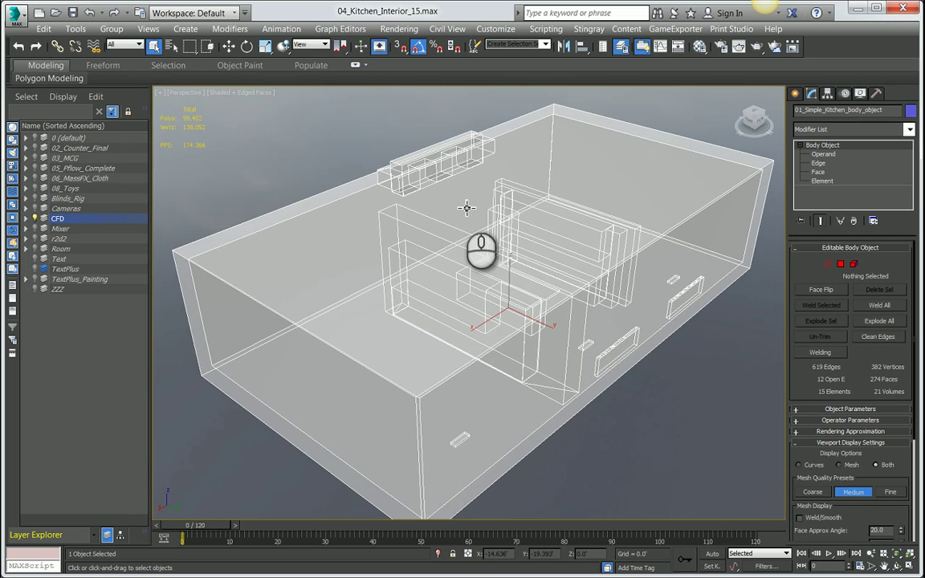
pyautogui.moveTo(460, 239); pyautogui.dragTo(471, 184, button='middle')
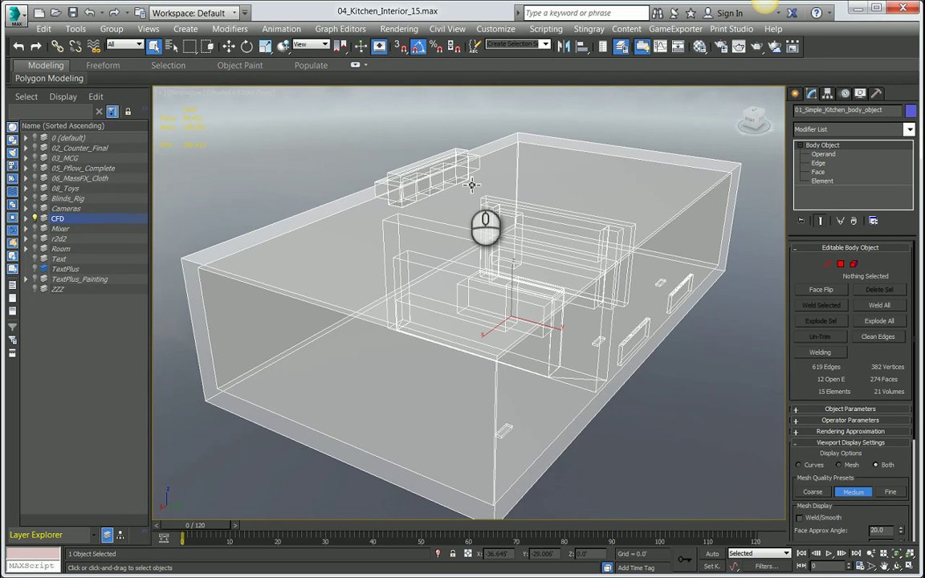
pyautogui.keyDown('alt'); pyautogui.moveTo(438, 262); pyautogui.dragTo(455, 274, button='middle'); pyautogui.keyUp('alt')
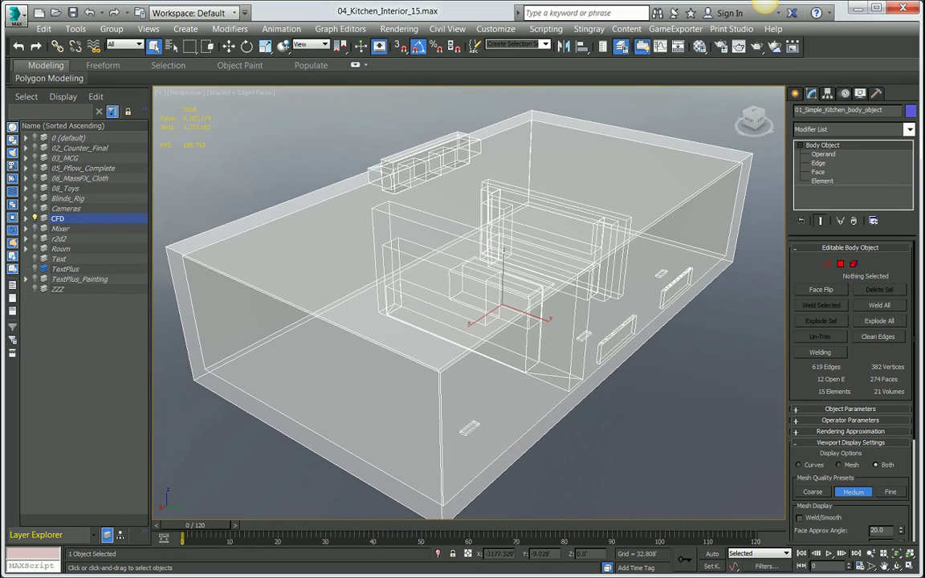
pyautogui.moveTo(503, 240)
pyautogui.mouseDown(button='middle')
pyautogui.moveTo(501, 263)
pyautogui.moveTo(502, 247)
pyautogui.mouseUp(button='middle')
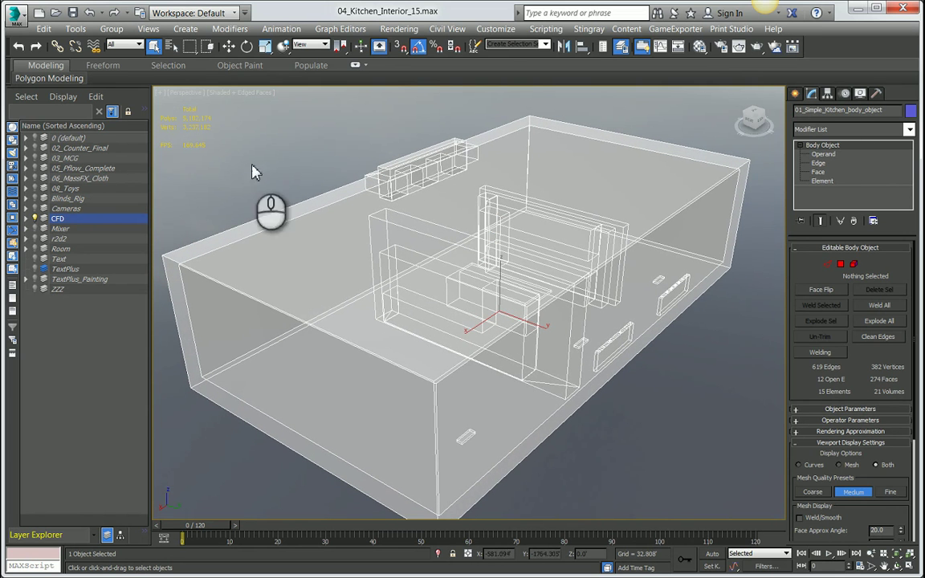
# Export only the selected simplified kitchen body as an ATF IGES file named Kitchen in the 3dsMax folder.
pyautogui.click(18, 20)
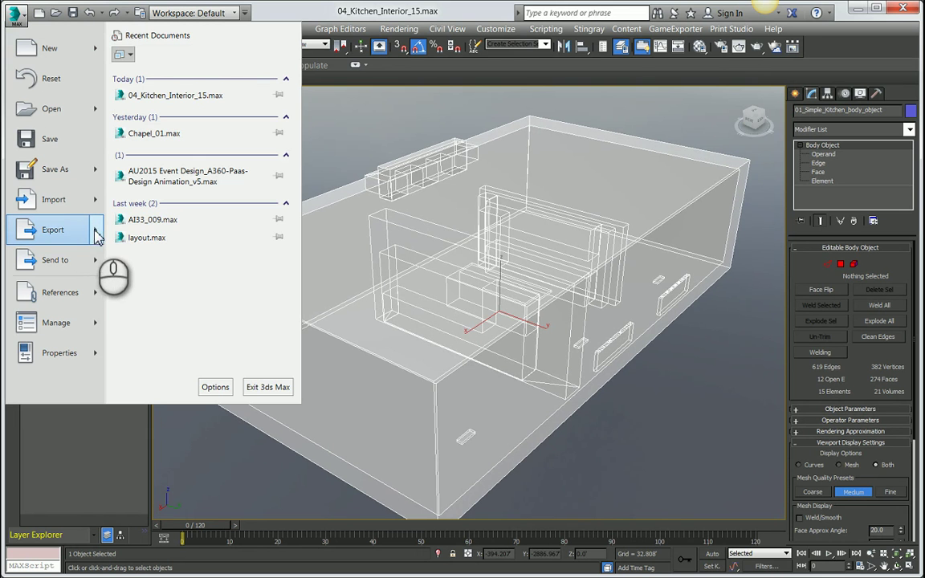
pyautogui.click(99, 232)
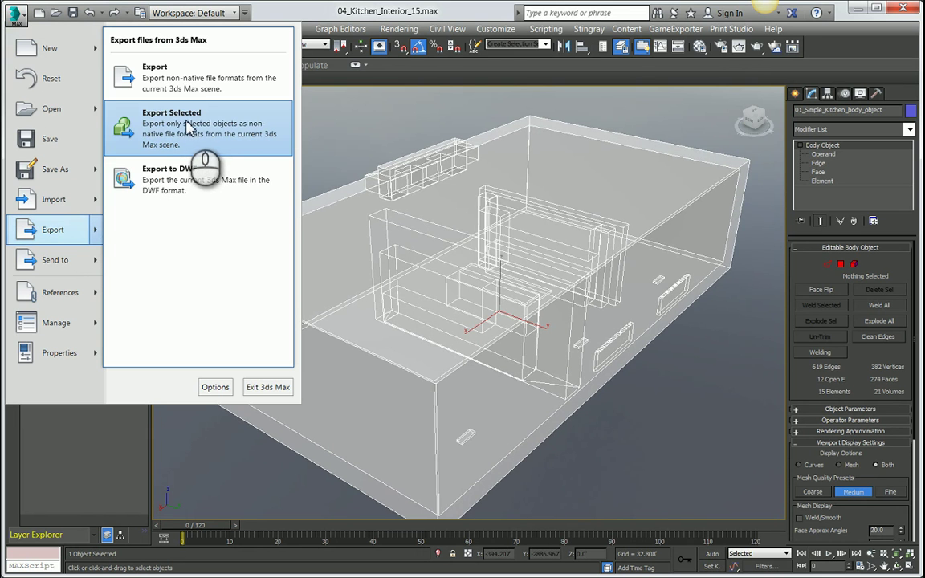
pyautogui.click(190, 131)
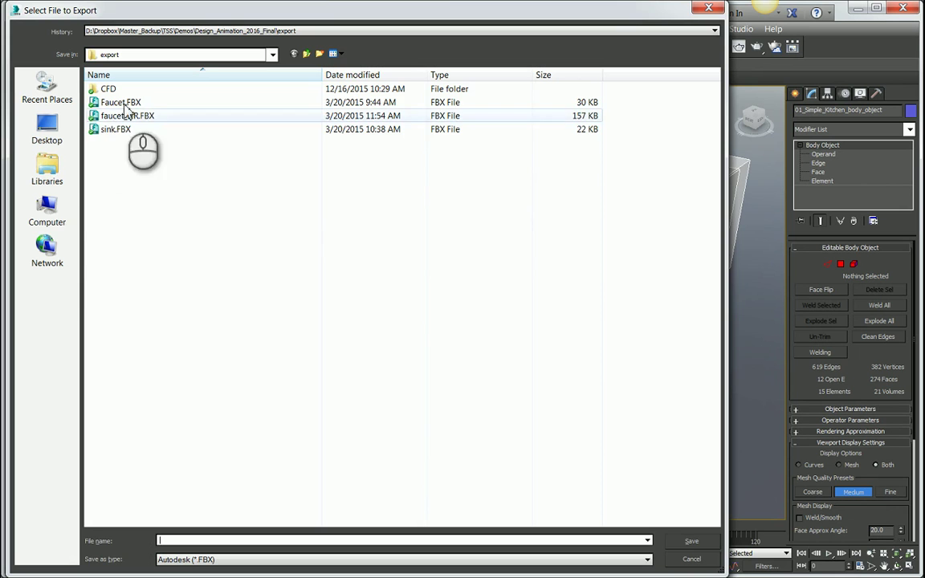
pyautogui.click(49, 169)
pyautogui.doubleClick(106, 89)
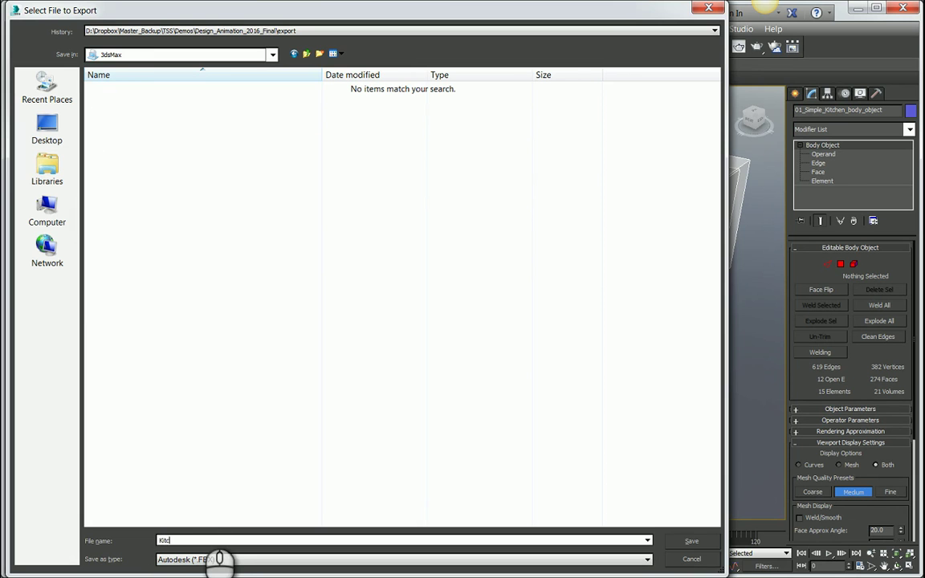
pyautogui.click(205, 556)
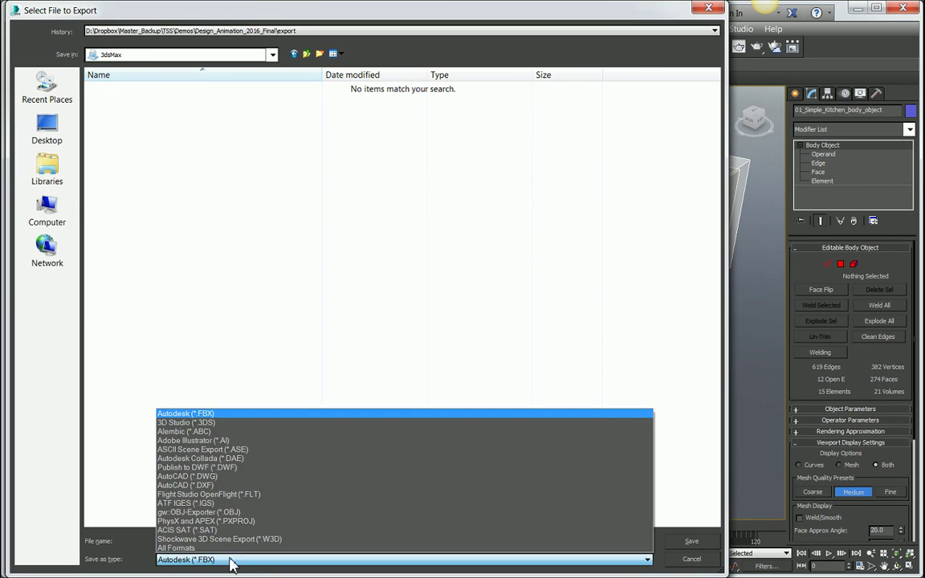
pyautogui.click(214, 504)
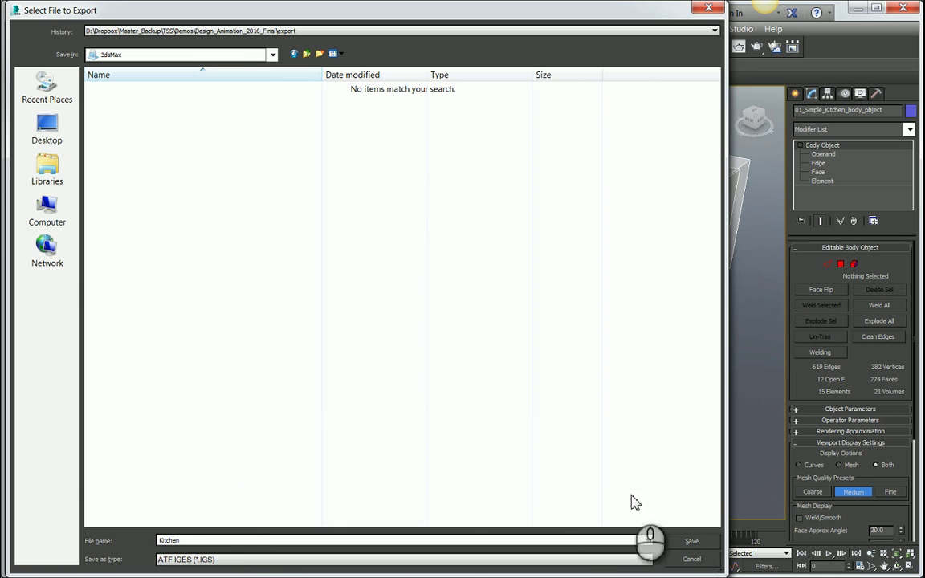
pyautogui.click(692, 544)
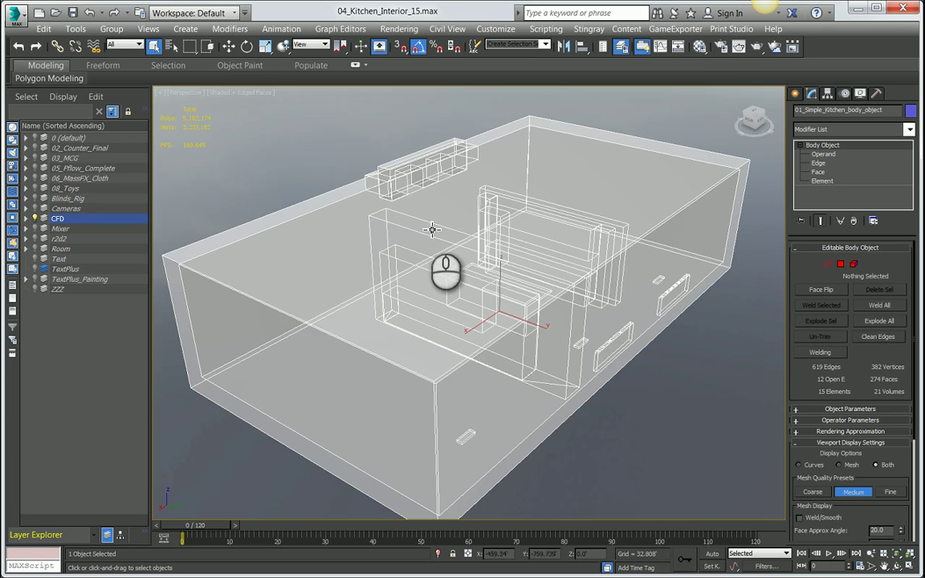
pyautogui.moveTo(439, 235); pyautogui.dragTo(440, 220, button='middle')
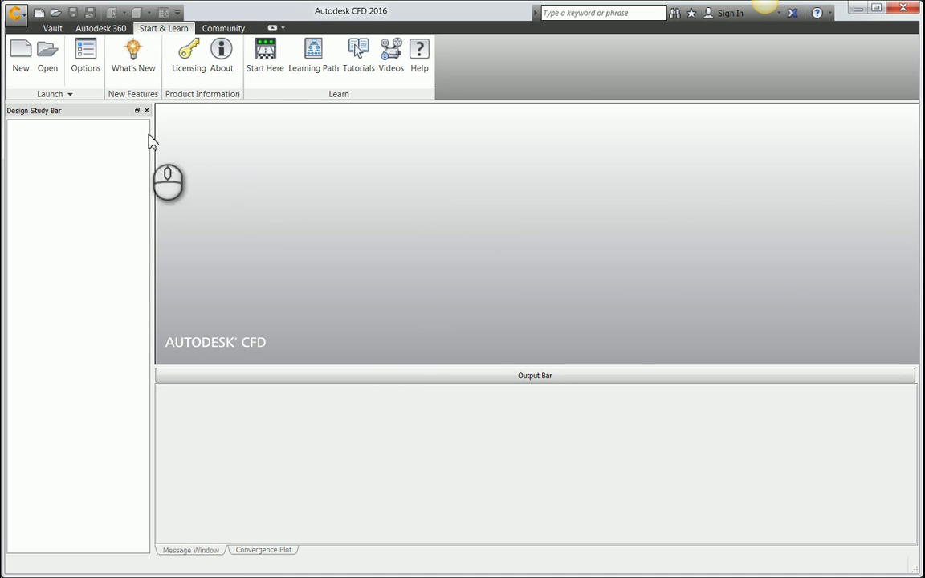
# Switch to Autodesk CFD, create a design study named Kitchen_study from Kitchen.IGS, and close the Geometry Tools.
pyautogui.click(21, 60)
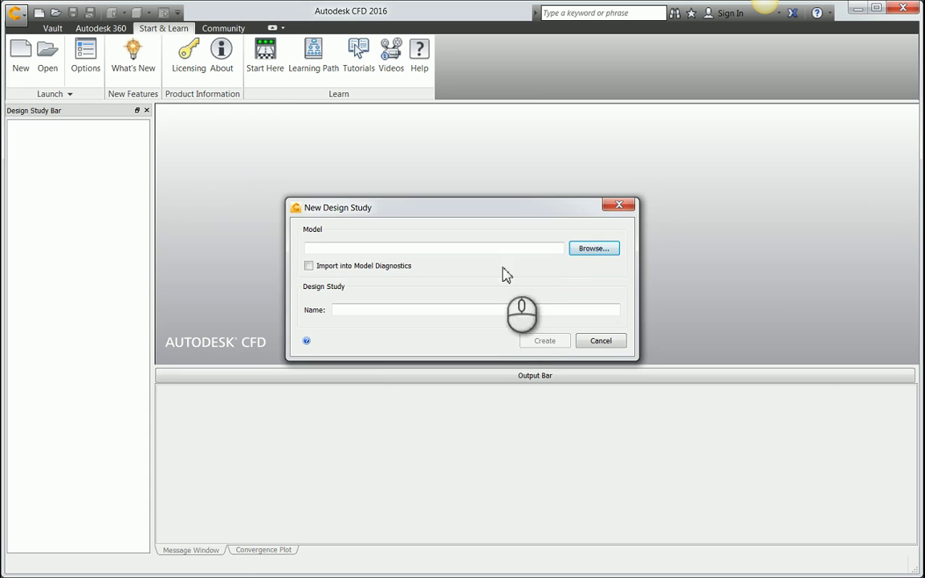
pyautogui.click(594, 249)
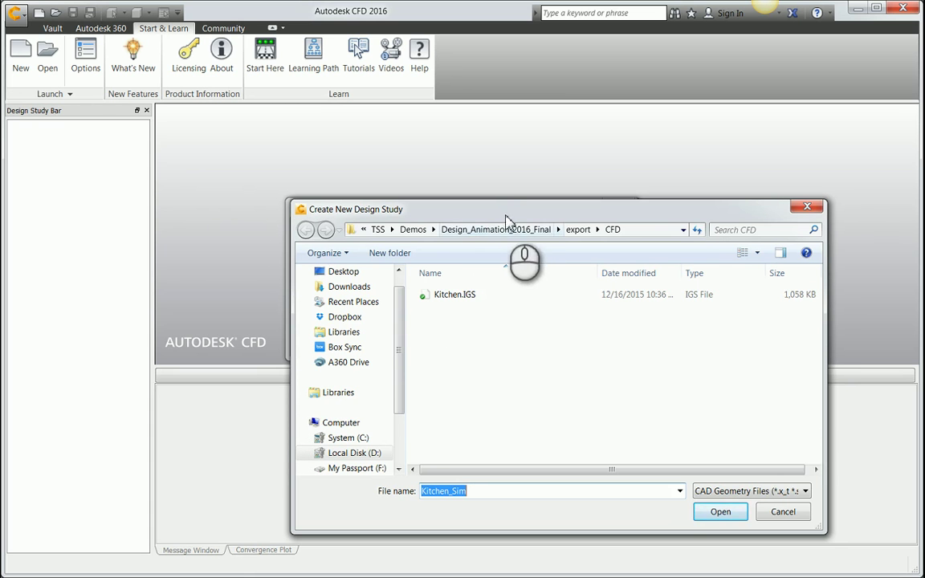
pyautogui.moveTo(508, 214); pyautogui.dragTo(493, 190)
pyautogui.click(443, 271)
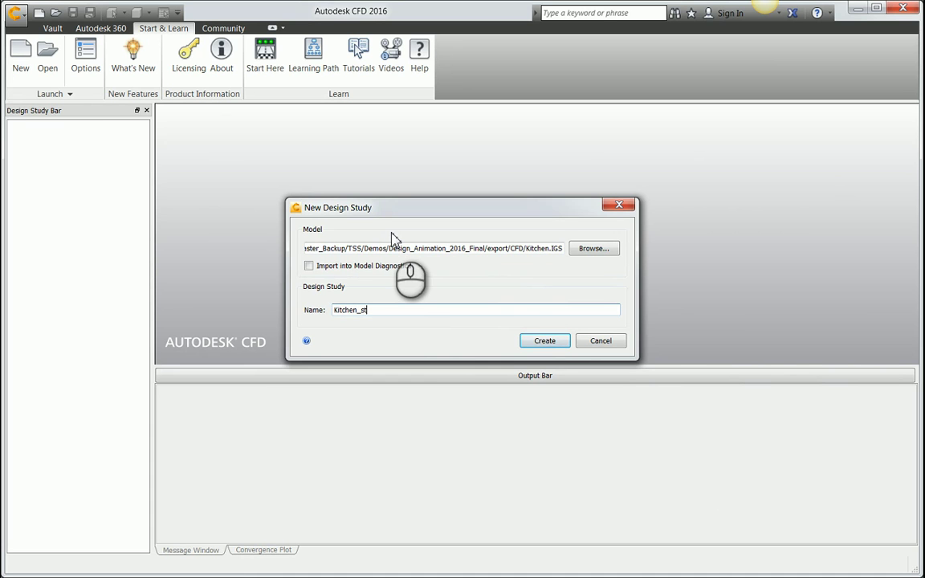
pyautogui.click(547, 347)
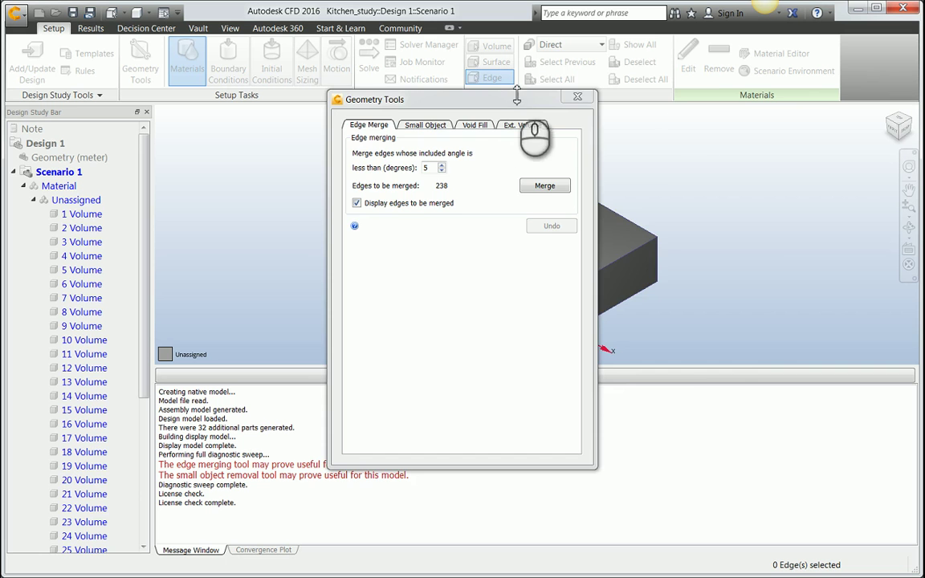
pyautogui.moveTo(500, 102)
pyautogui.mouseDown()
pyautogui.moveTo(549, 116)
pyautogui.moveTo(628, 116)
pyautogui.moveTo(514, 105)
pyautogui.mouseUp()
pyautogui.click(603, 104)
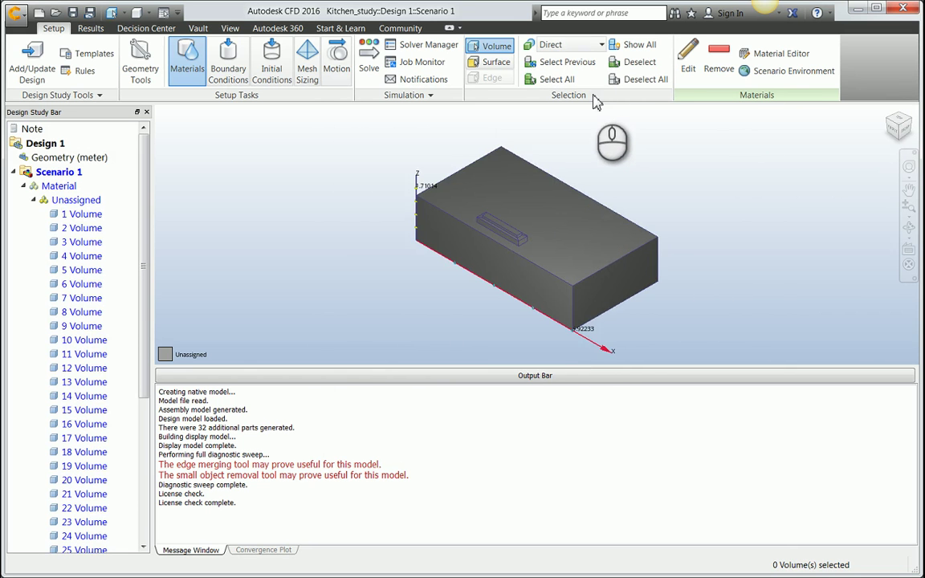
# Examine the imported kitchen model's outer box and roof unit from several angles.
pyautogui.moveTo(459, 229)
pyautogui.keyDown('shift'); pyautogui.mouseDown(button='middle')
pyautogui.moveTo(471, 243)
pyautogui.moveTo(573, 218)
pyautogui.moveTo(615, 293)
pyautogui.moveTo(586, 196)
pyautogui.moveTo(456, 240)
pyautogui.moveTo(532, 201)
pyautogui.moveTo(481, 220)
pyautogui.moveTo(546, 241)
pyautogui.moveTo(534, 257)
pyautogui.moveTo(522, 255)
pyautogui.moveTo(523, 240)
pyautogui.moveTo(498, 211)
pyautogui.mouseUp(button='middle'); pyautogui.keyUp('shift')
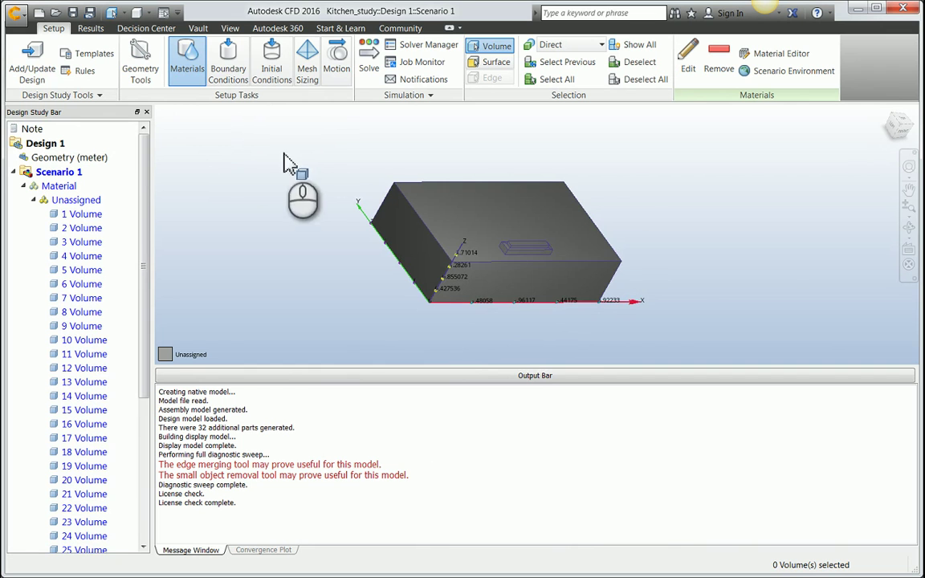
pyautogui.moveTo(292, 147)
pyautogui.mouseDown(button='middle')
pyautogui.moveTo(293, 167)
pyautogui.moveTo(288, 156)
pyautogui.mouseUp(button='middle')
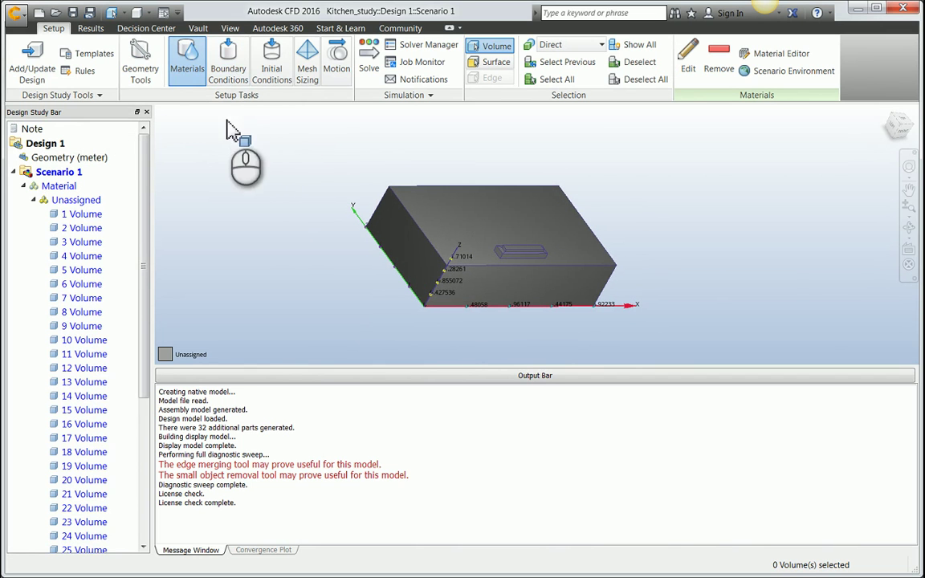
pyautogui.moveTo(410, 219); pyautogui.dragTo(469, 200, button='middle')
pyautogui.moveTo(344, 207); pyautogui.dragTo(328, 213, button='middle')
pyautogui.keyDown('shift'); pyautogui.moveTo(389, 214); pyautogui.dragTo(410, 216, button='middle'); pyautogui.keyUp('shift')
# Assign the solid material Gypsum-Board to the large outer room volume.
pyautogui.click(440, 210)
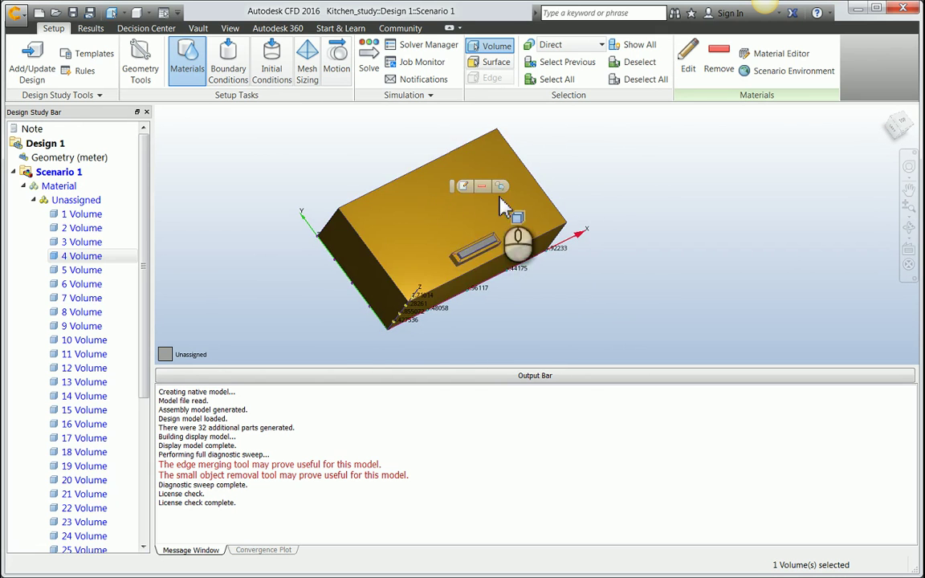
pyautogui.moveTo(546, 224); pyautogui.dragTo(574, 215, button='middle')
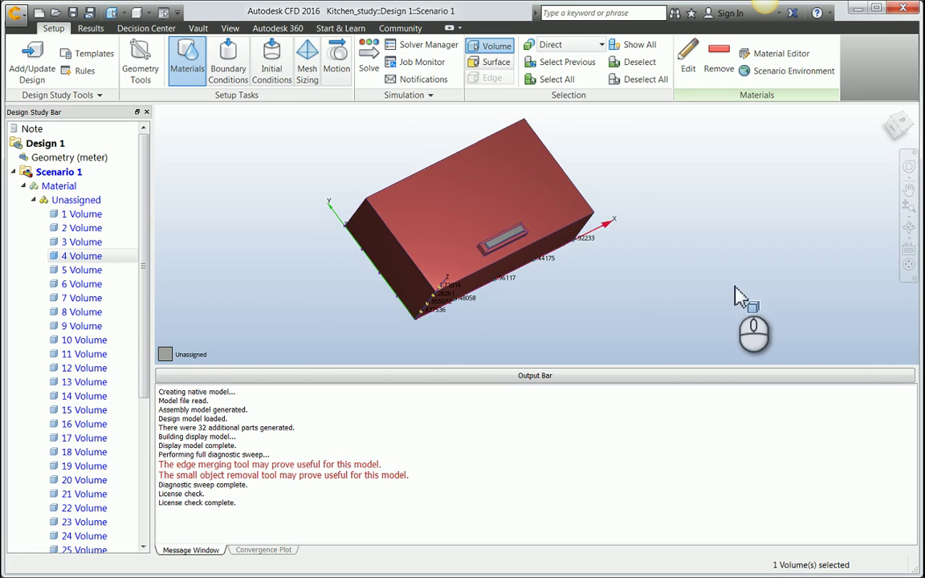
pyautogui.keyDown('shift'); pyautogui.moveTo(625, 272); pyautogui.dragTo(598, 239, button='middle'); pyautogui.keyUp('shift')
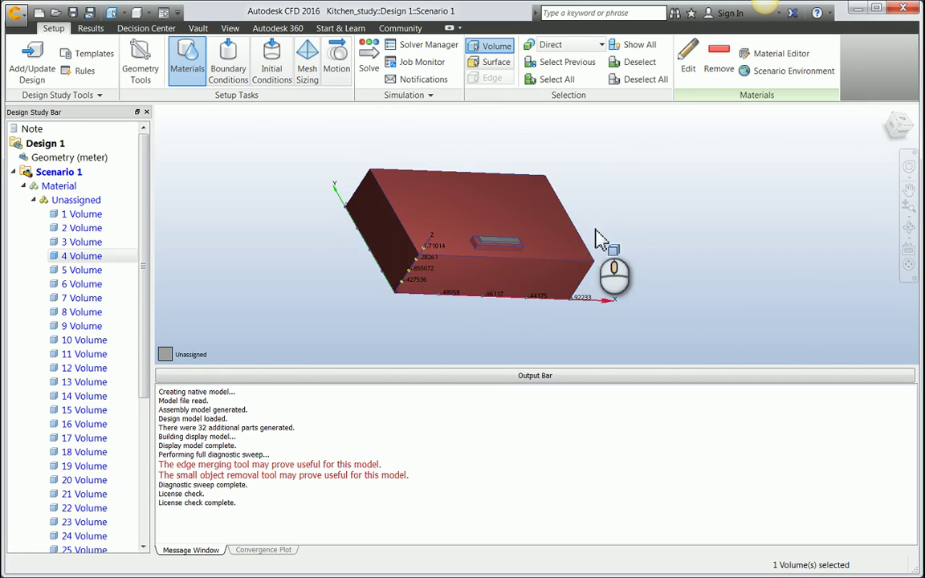
pyautogui.rightClick(457, 191)
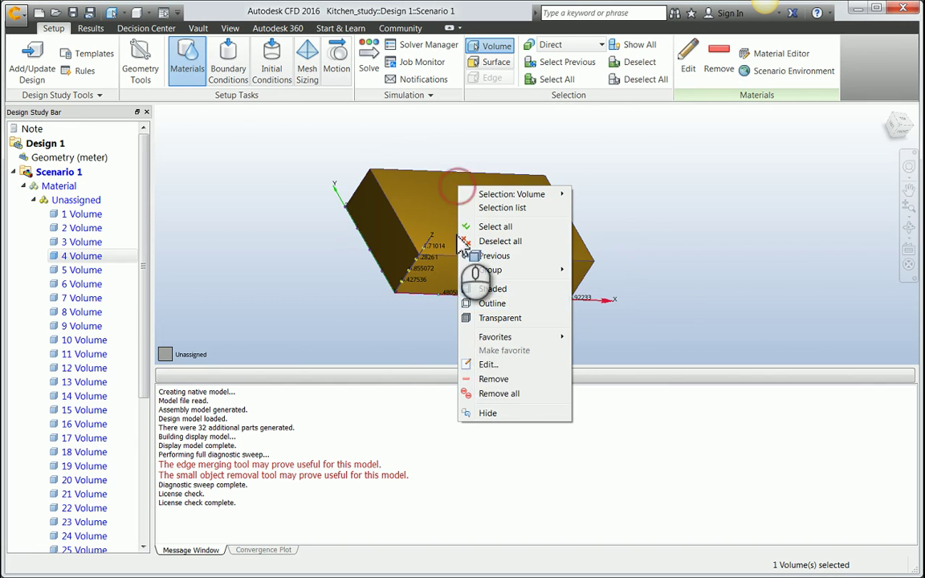
pyautogui.click(486, 366)
pyautogui.moveTo(584, 254); pyautogui.dragTo(696, 196)
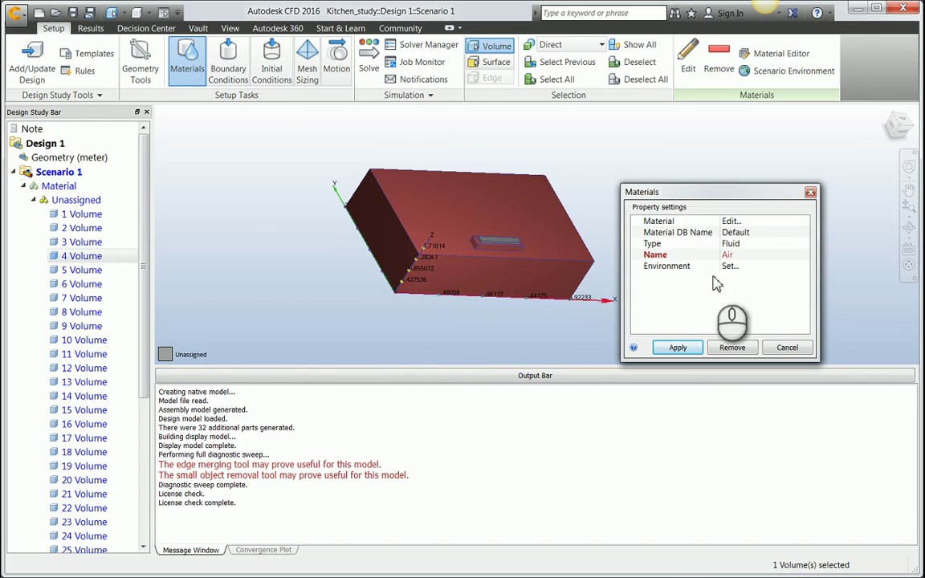
pyautogui.click(731, 254)
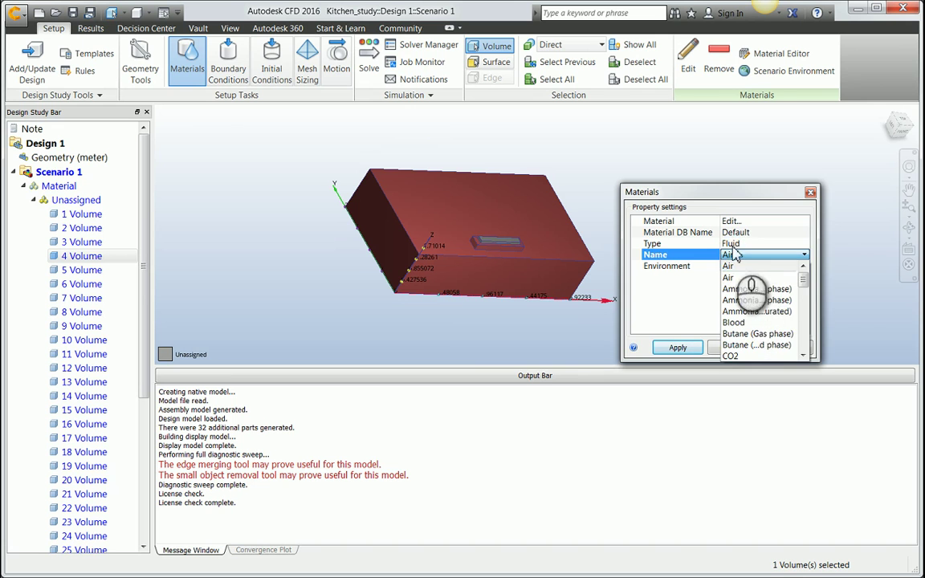
pyautogui.click(746, 243)
pyautogui.click(736, 267)
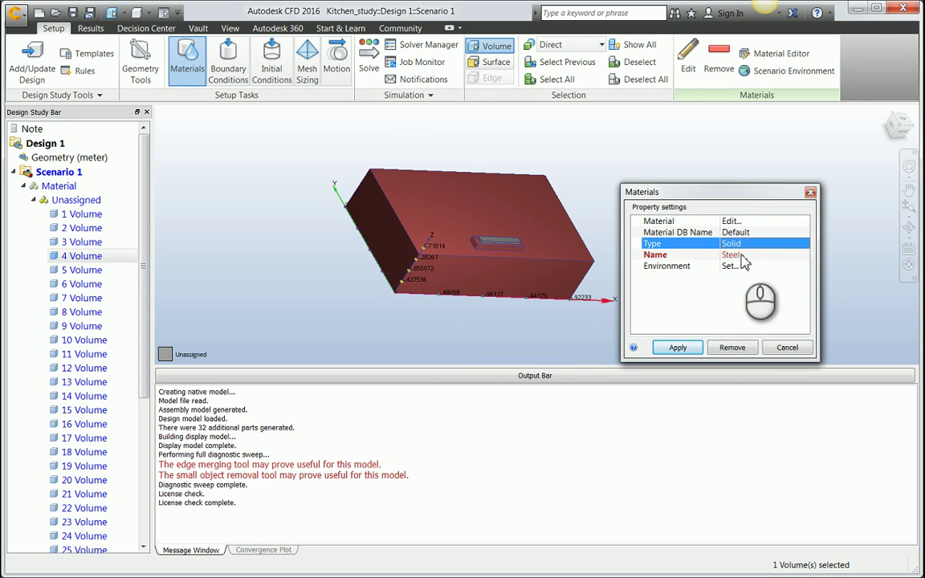
pyautogui.click(738, 255)
pyautogui.click(770, 291)
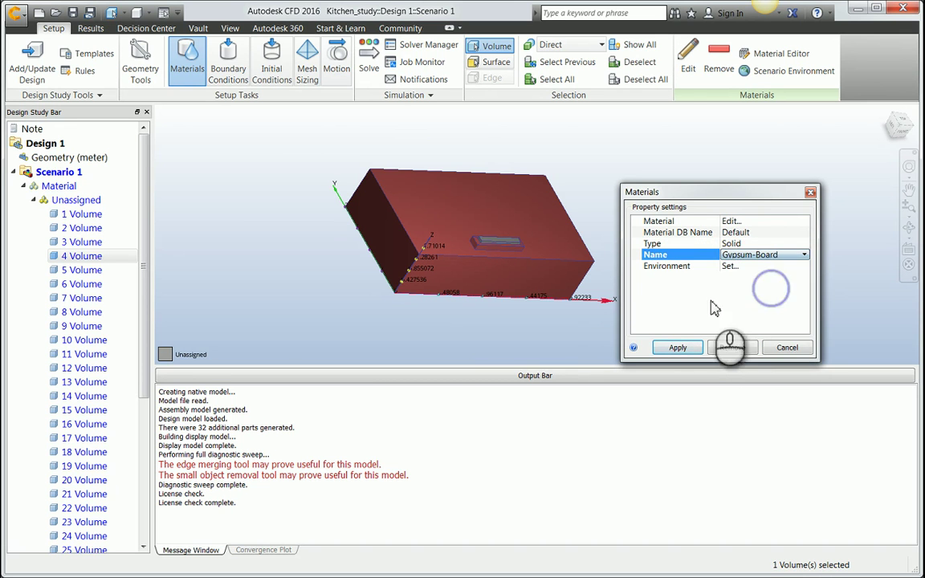
pyautogui.click(680, 351)
pyautogui.moveTo(513, 231); pyautogui.dragTo(498, 210, button='middle')
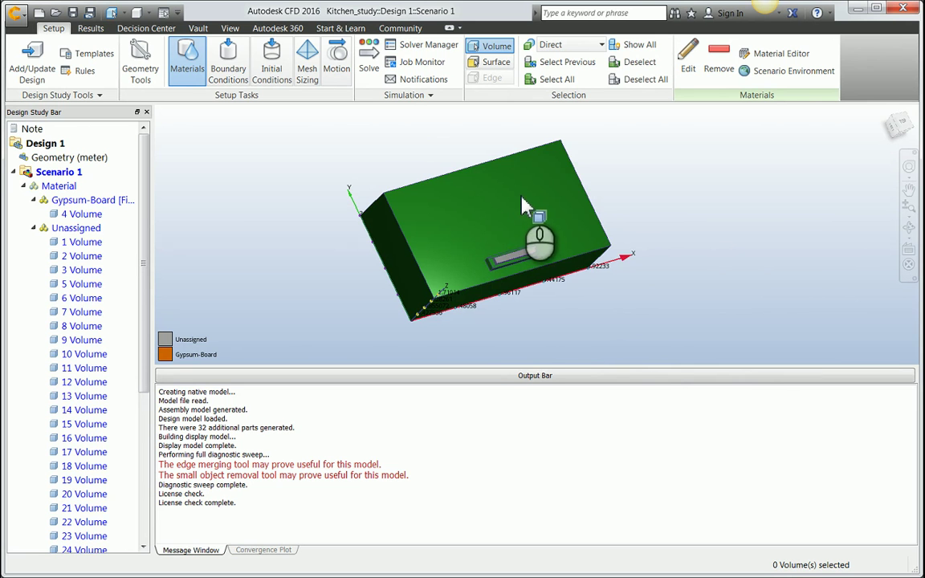
# Assign the fluid material Air to the room's interior volume inside the hidden outer box.
pyautogui.moveTo(520, 194)
pyautogui.keyDown('shift'); pyautogui.mouseDown(button='middle')
pyautogui.moveTo(514, 250)
pyautogui.moveTo(514, 206)
pyautogui.moveTo(477, 211)
pyautogui.moveTo(473, 243)
pyautogui.moveTo(467, 229)
pyautogui.moveTo(506, 250)
pyautogui.moveTo(465, 255)
pyautogui.moveTo(567, 253)
pyautogui.moveTo(528, 283)
pyautogui.moveTo(444, 257)
pyautogui.moveTo(496, 233)
pyautogui.moveTo(463, 180)
pyautogui.mouseUp(button='middle'); pyautogui.keyUp('shift')
pyautogui.click(449, 216)
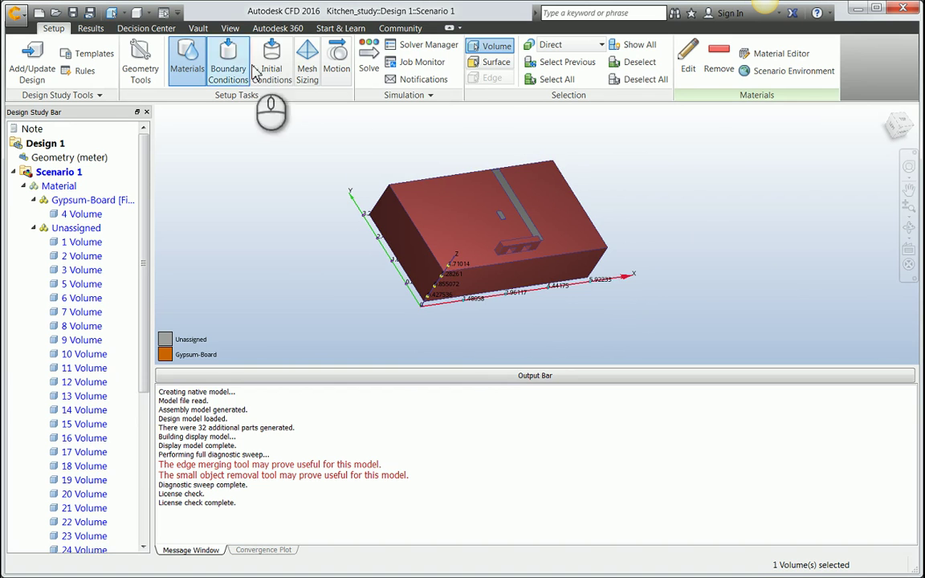
pyautogui.click(498, 46)
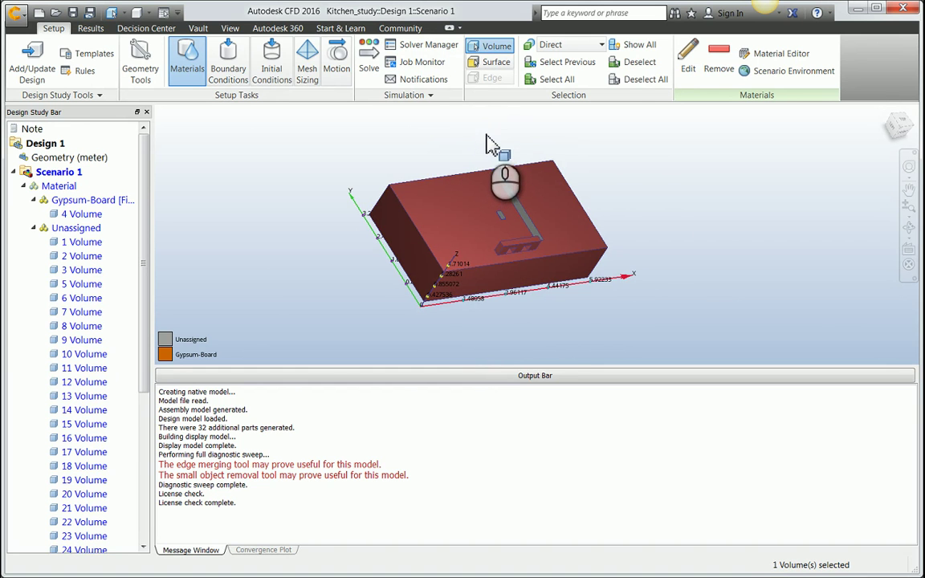
pyautogui.moveTo(469, 203); pyautogui.dragTo(464, 207, button='middle')
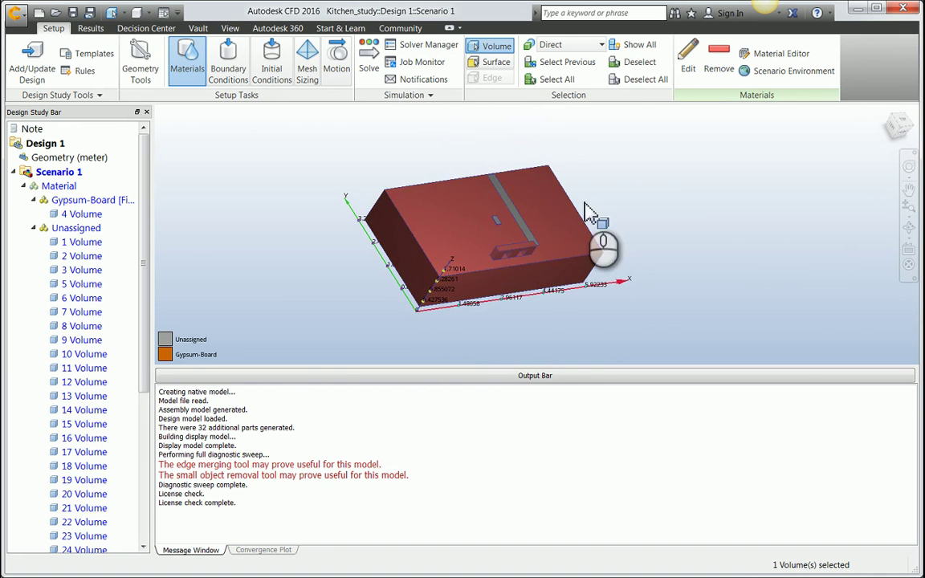
pyautogui.rightClick(456, 211)
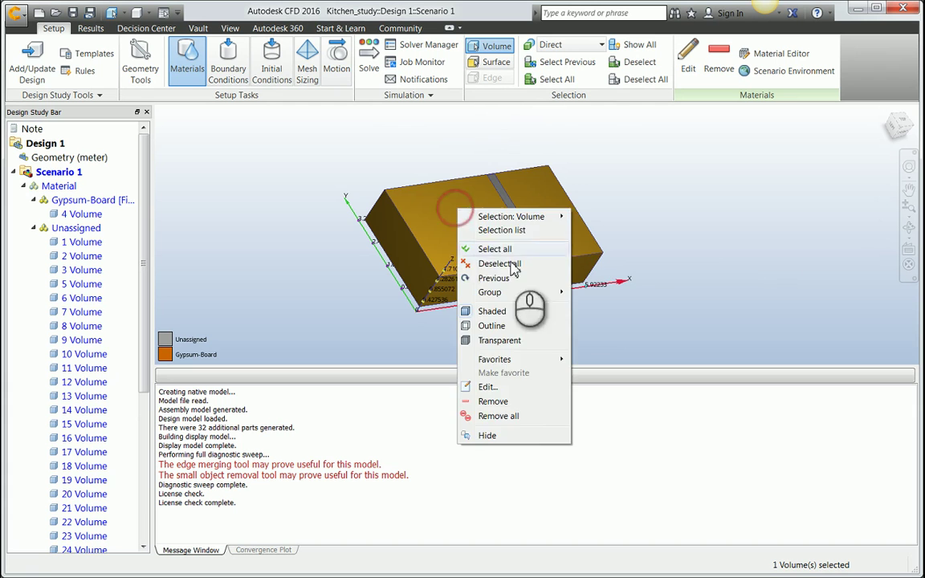
pyautogui.click(487, 387)
pyautogui.moveTo(562, 268); pyautogui.dragTo(692, 149)
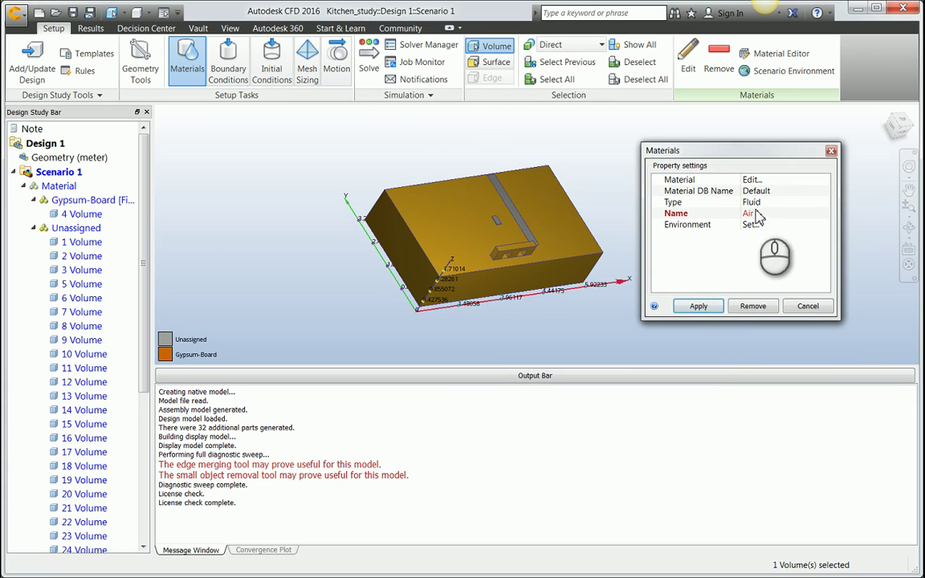
pyautogui.click(698, 306)
# Hide the air volume, assign the solid material Gypsum-Board to all remaining interior volumes, and show the complete model again.
pyautogui.moveTo(491, 229)
pyautogui.mouseDown(button='middle')
pyautogui.moveTo(549, 232)
pyautogui.moveTo(554, 216)
pyautogui.moveTo(474, 223)
pyautogui.mouseUp(button='middle')
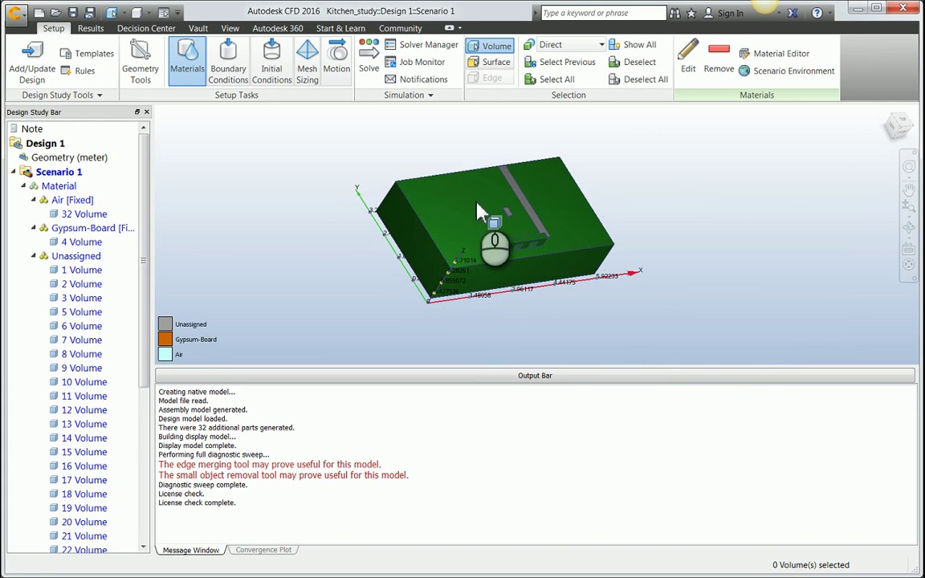
pyautogui.rightClick(481, 201)
pyautogui.rightClick(474, 211)
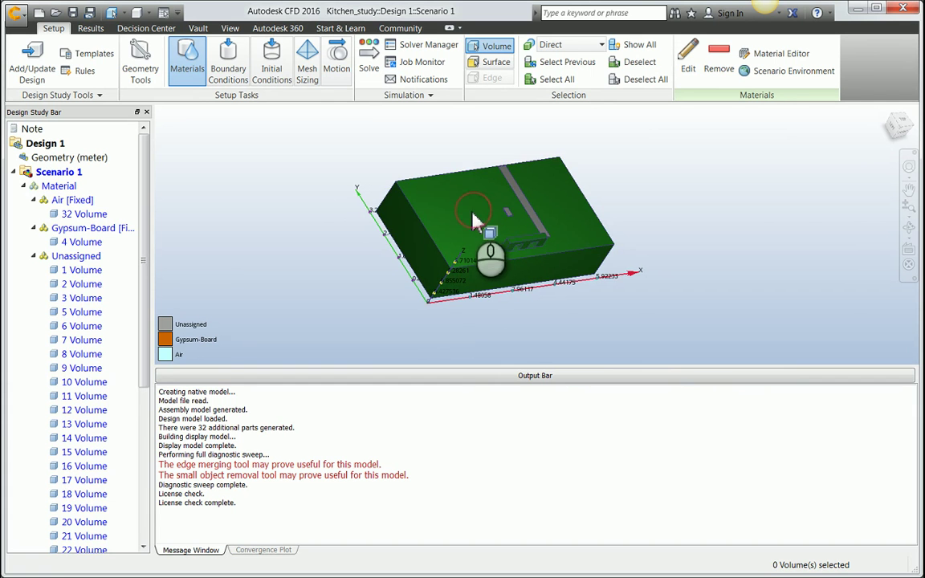
pyautogui.keyDown('shift'); pyautogui.moveTo(484, 213); pyautogui.dragTo(427, 201, button='middle'); pyautogui.keyUp('shift')
pyautogui.moveTo(312, 135); pyautogui.dragTo(711, 363)
pyautogui.moveTo(482, 234); pyautogui.dragTo(497, 214, button='middle')
pyautogui.rightClick(495, 213)
pyautogui.click(530, 391)
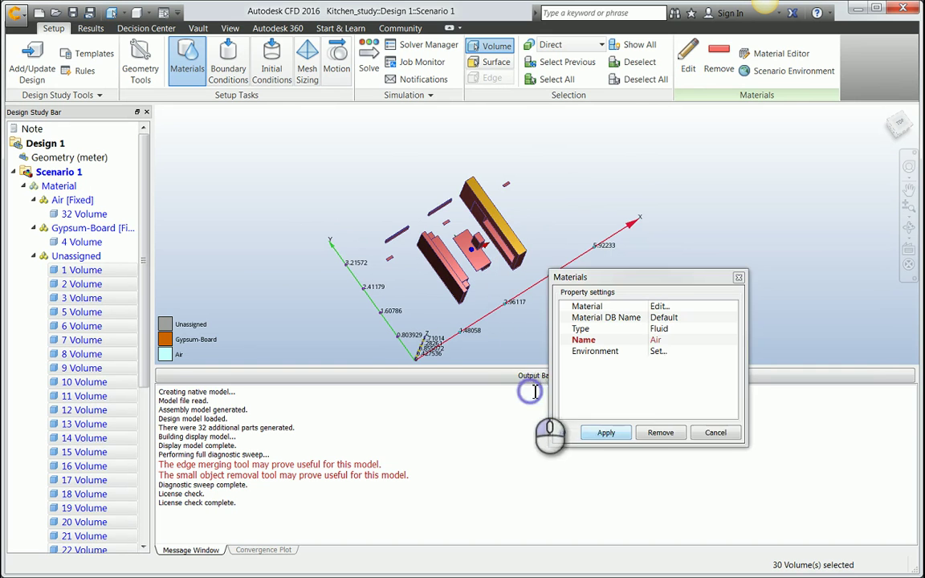
pyautogui.click(674, 328)
pyautogui.click(678, 353)
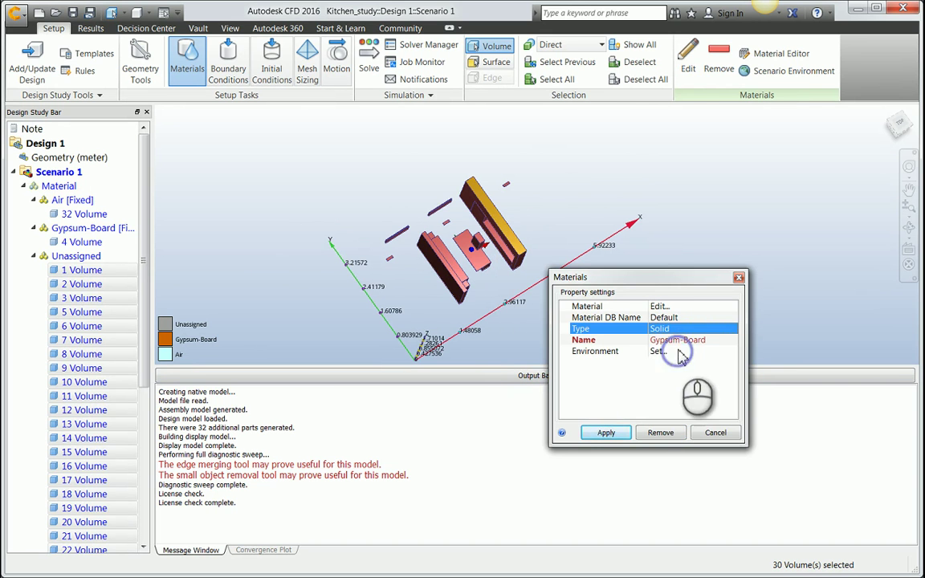
pyautogui.click(610, 434)
pyautogui.keyDown('shift'); pyautogui.moveTo(552, 266); pyautogui.dragTo(778, 239, button='middle'); pyautogui.keyUp('shift')
pyautogui.moveTo(604, 242); pyautogui.dragTo(668, 236, button='middle')
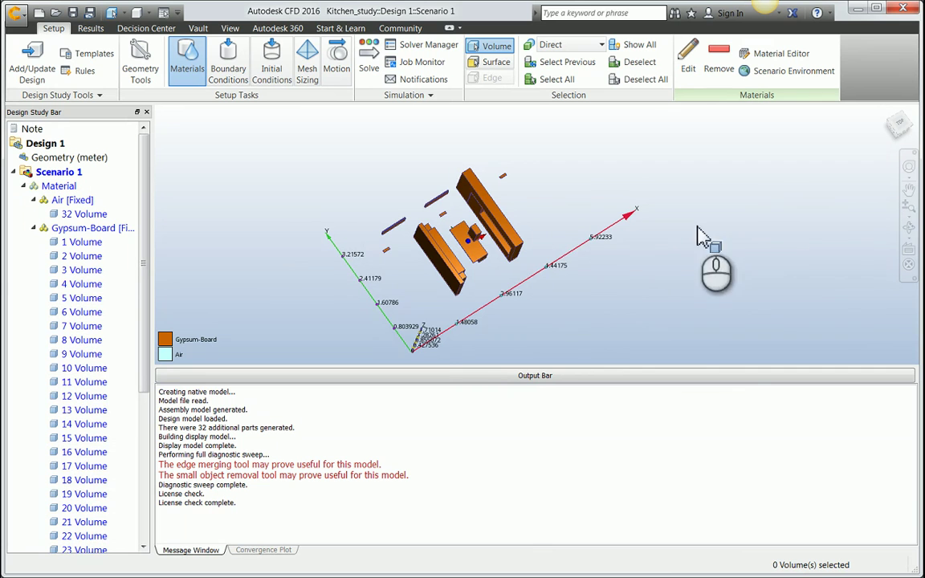
pyautogui.keyDown('shift'); pyautogui.moveTo(747, 221); pyautogui.dragTo(433, 155, button='middle'); pyautogui.keyUp('shift')
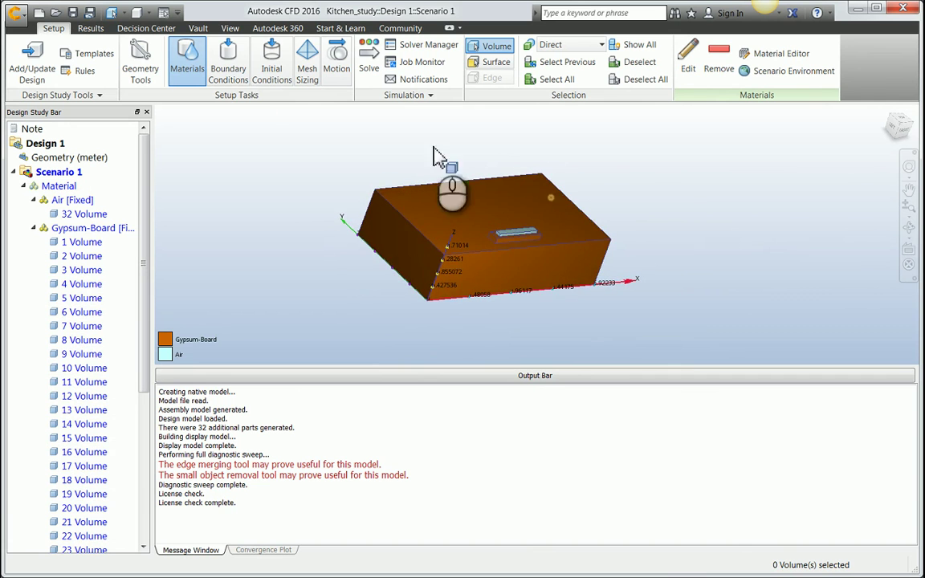
# Apply a steady-state normal velocity boundary condition of 2 m/s to the top face of the roof unit.
pyautogui.click(228, 71)
pyautogui.keyDown('shift'); pyautogui.moveTo(475, 230); pyautogui.dragTo(440, 189, button='middle'); pyautogui.keyUp('shift')
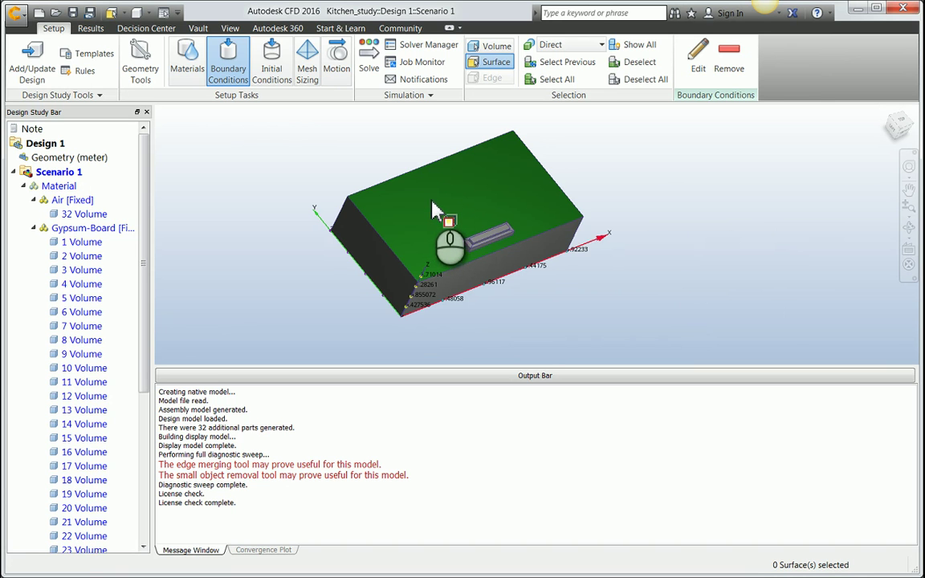
pyautogui.keyDown('shift'); pyautogui.moveTo(434, 208); pyautogui.dragTo(450, 138, button='middle'); pyautogui.keyUp('shift')
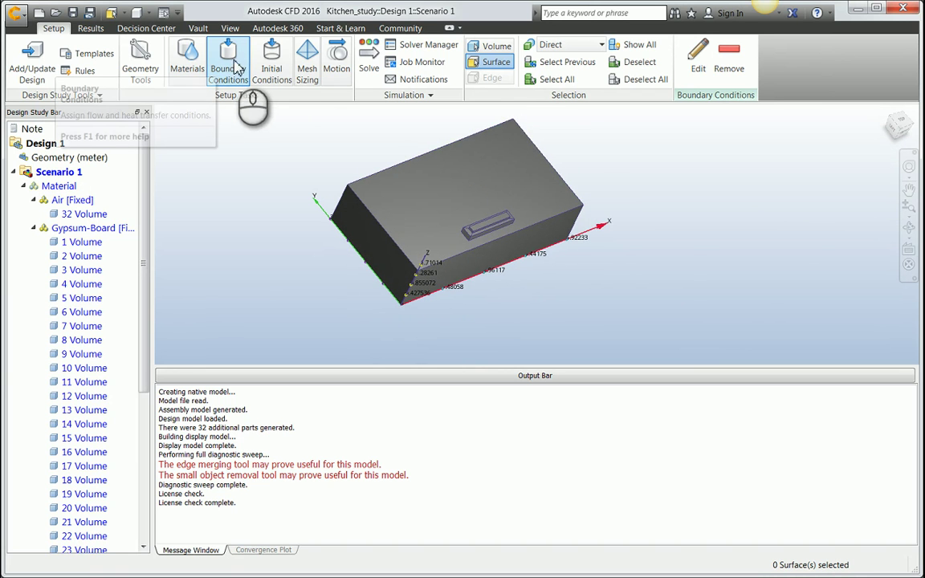
pyautogui.click(493, 63)
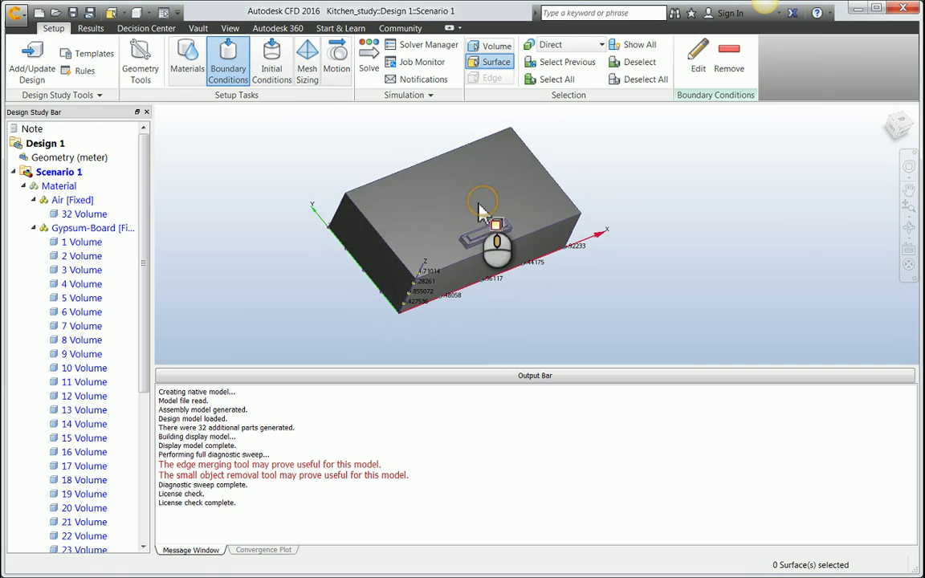
pyautogui.scroll(-4, 483, 210)
pyautogui.moveTo(491, 222)
pyautogui.mouseDown(button='middle')
pyautogui.moveTo(501, 184)
pyautogui.moveTo(512, 191)
pyautogui.moveTo(503, 209)
pyautogui.mouseUp(button='middle')
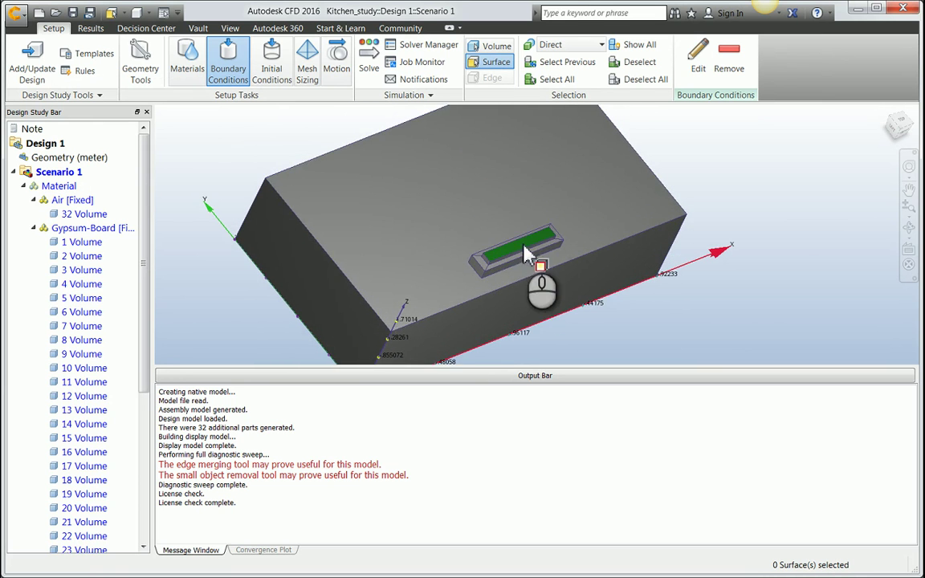
pyautogui.click(522, 251)
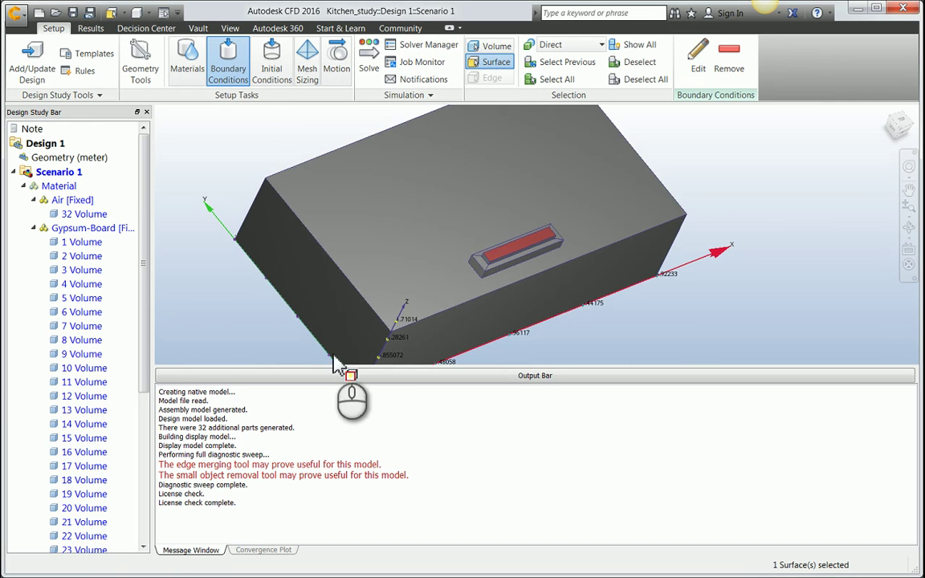
pyautogui.moveTo(602, 239); pyautogui.dragTo(580, 237, button='middle')
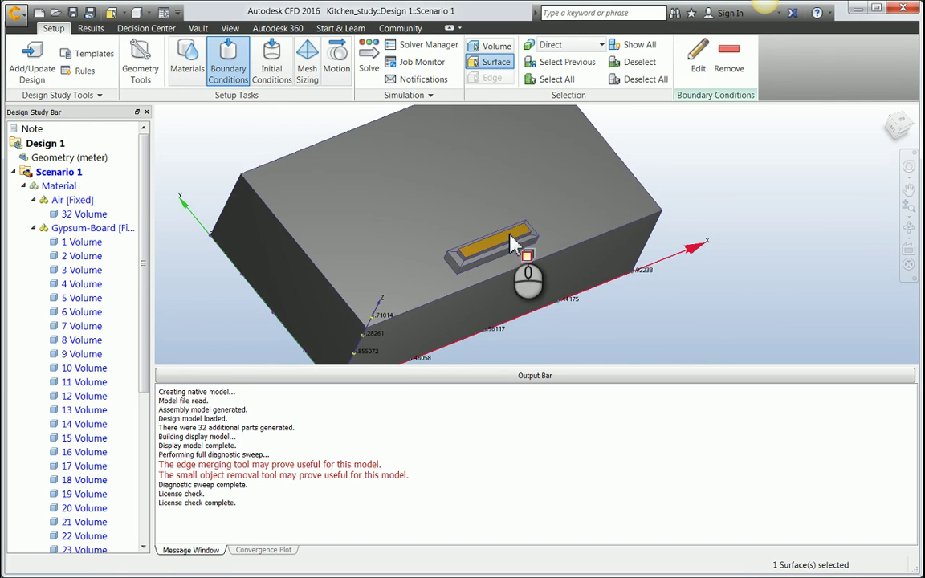
pyautogui.rightClick(512, 236)
pyautogui.click(538, 385)
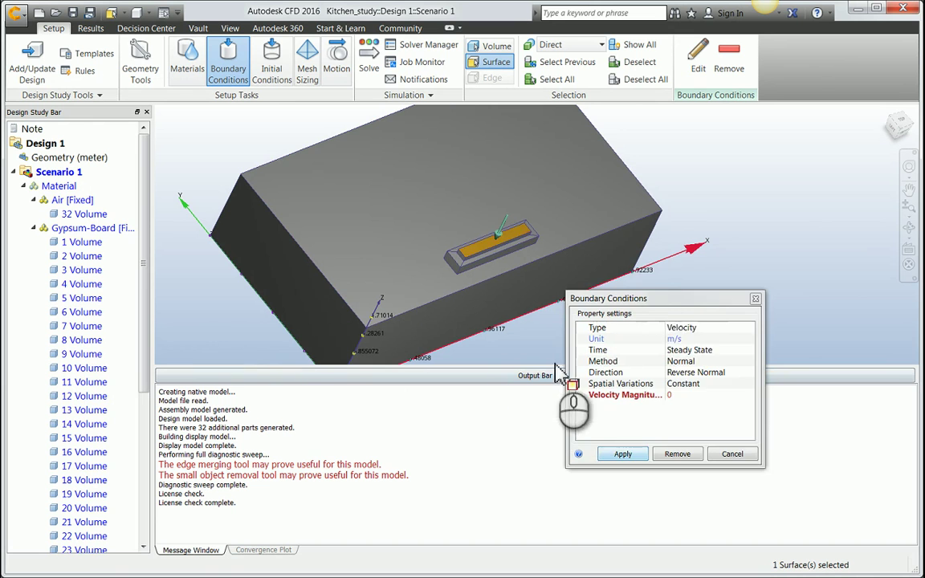
pyautogui.moveTo(682, 299); pyautogui.dragTo(708, 159)
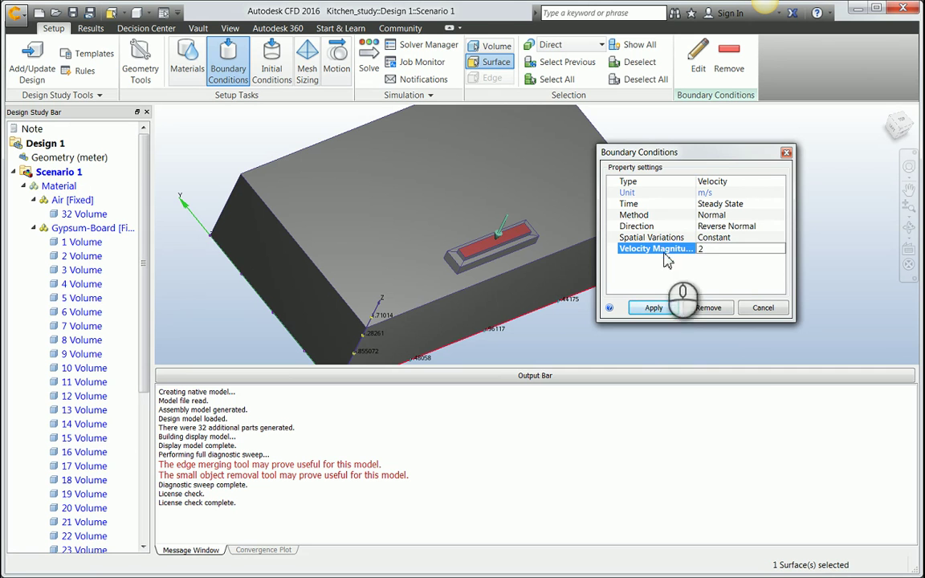
pyautogui.click(653, 309)
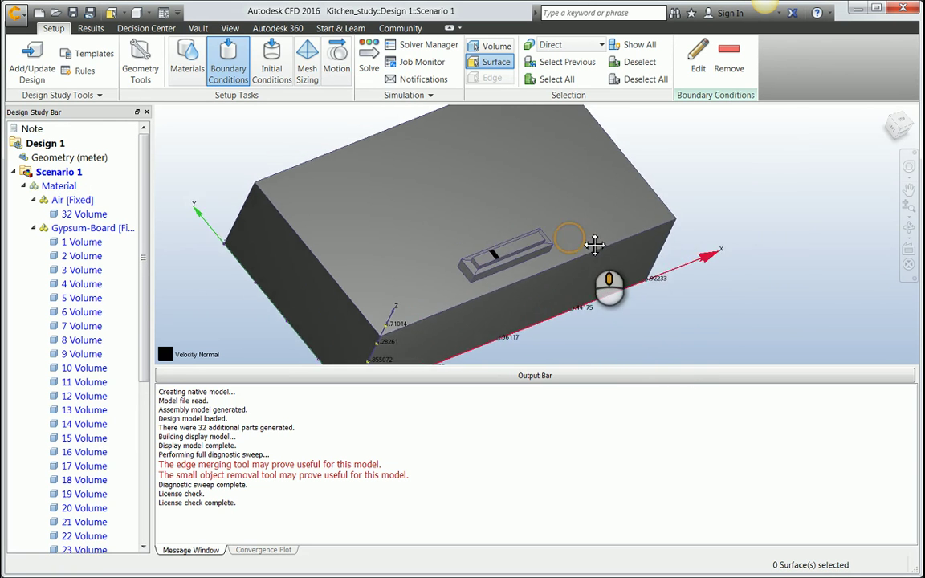
# Apply a static gage pressure boundary condition of 0 Pa to the three small rectangular surfaces on the room floor.
pyautogui.keyDown('shift'); pyautogui.moveTo(512, 264); pyautogui.dragTo(564, 160, button='middle'); pyautogui.keyUp('shift')
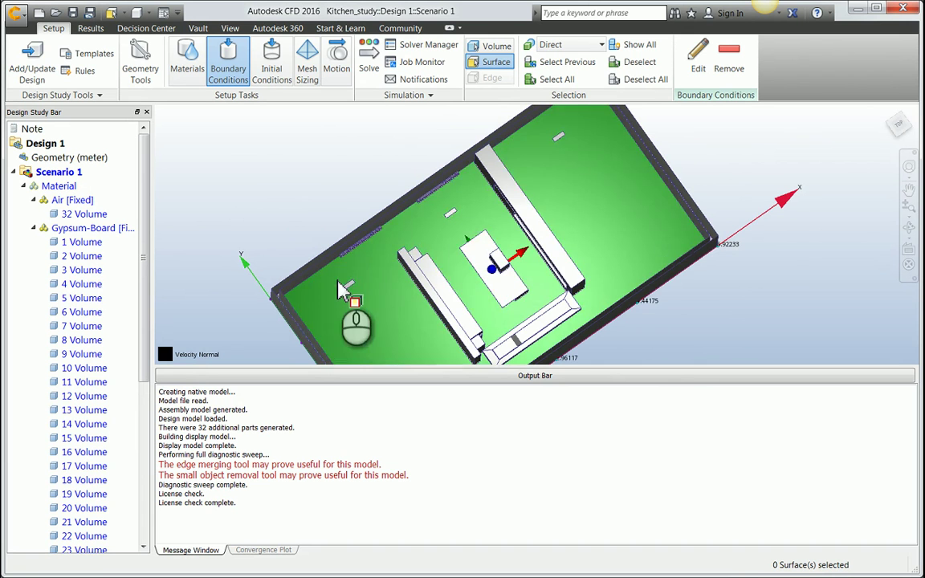
pyautogui.moveTo(560, 203); pyautogui.dragTo(544, 251, button='middle')
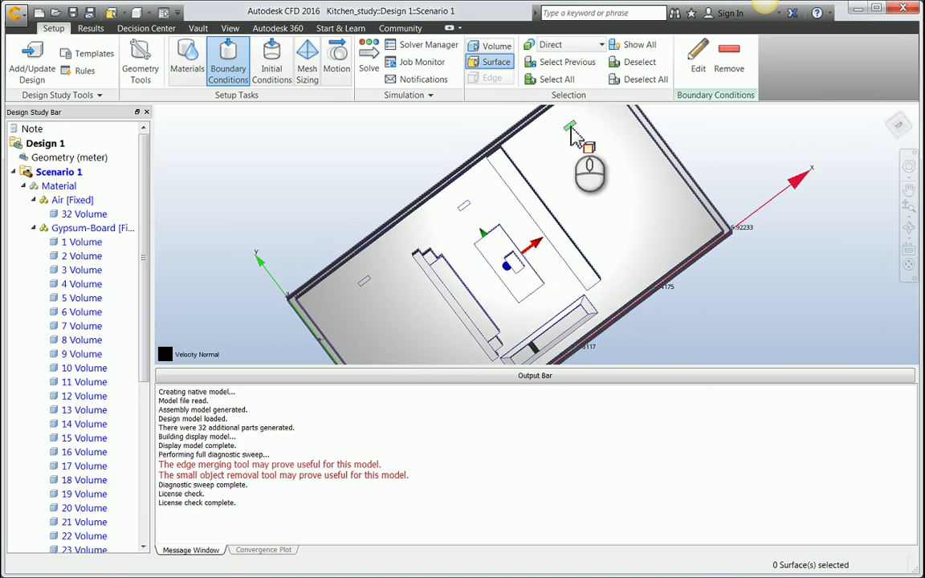
pyautogui.click(366, 362)
pyautogui.click(463, 207)
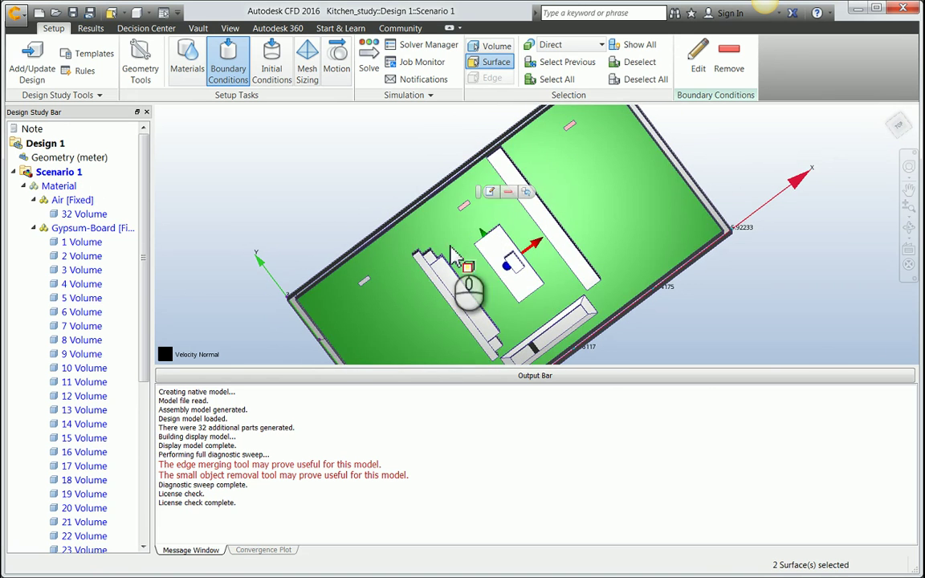
pyautogui.click(366, 286)
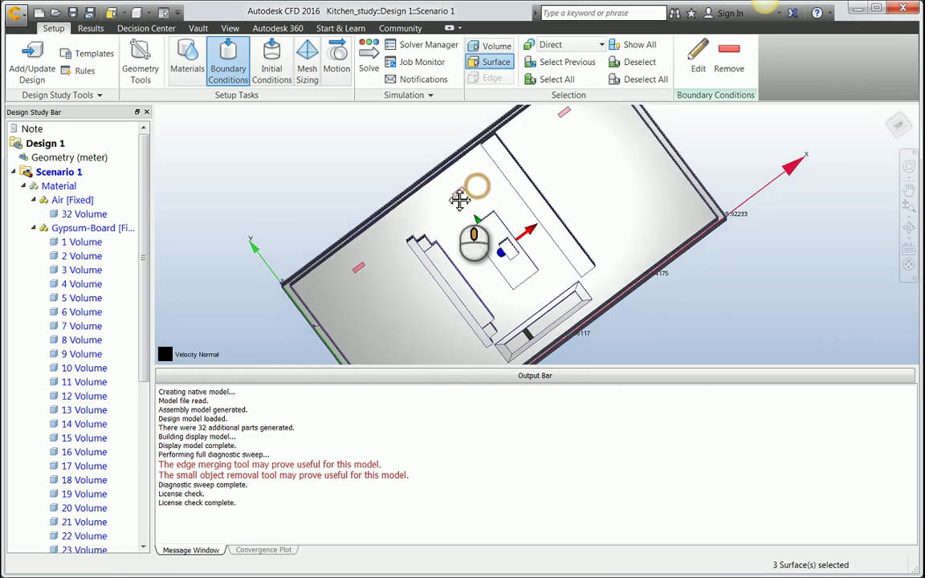
pyautogui.moveTo(466, 200); pyautogui.dragTo(466, 227, button='middle')
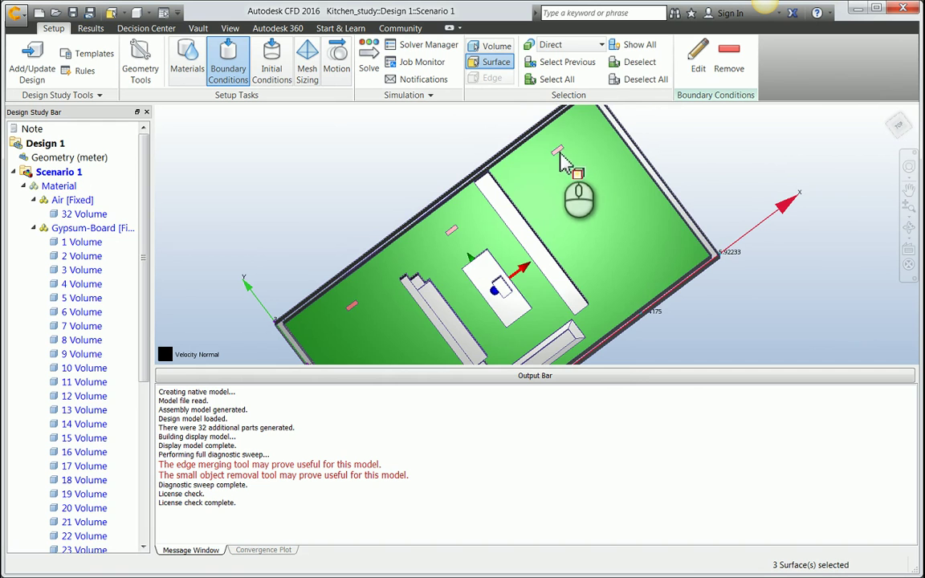
pyautogui.middleClick(455, 234)
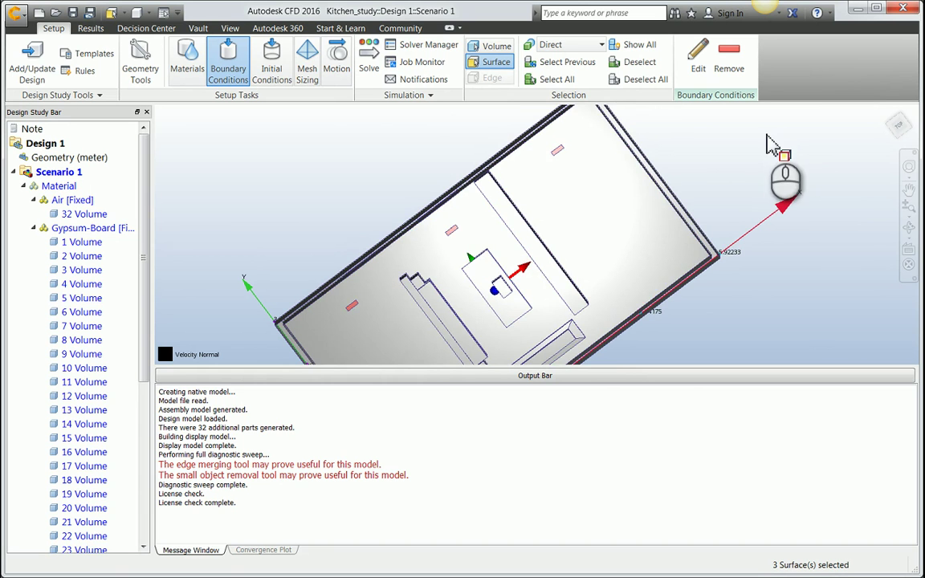
pyautogui.rightClick(561, 158)
pyautogui.click(590, 303)
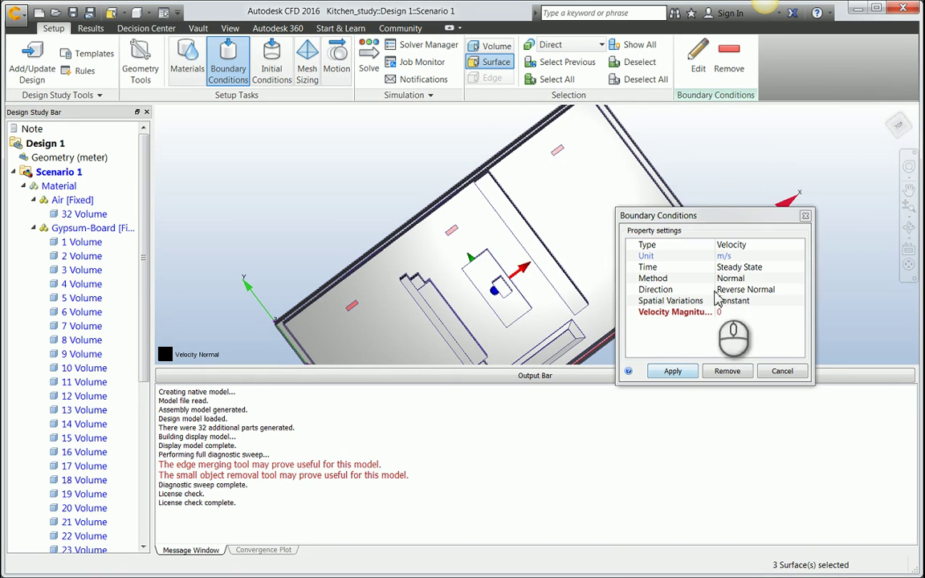
pyautogui.click(738, 249)
pyautogui.click(750, 301)
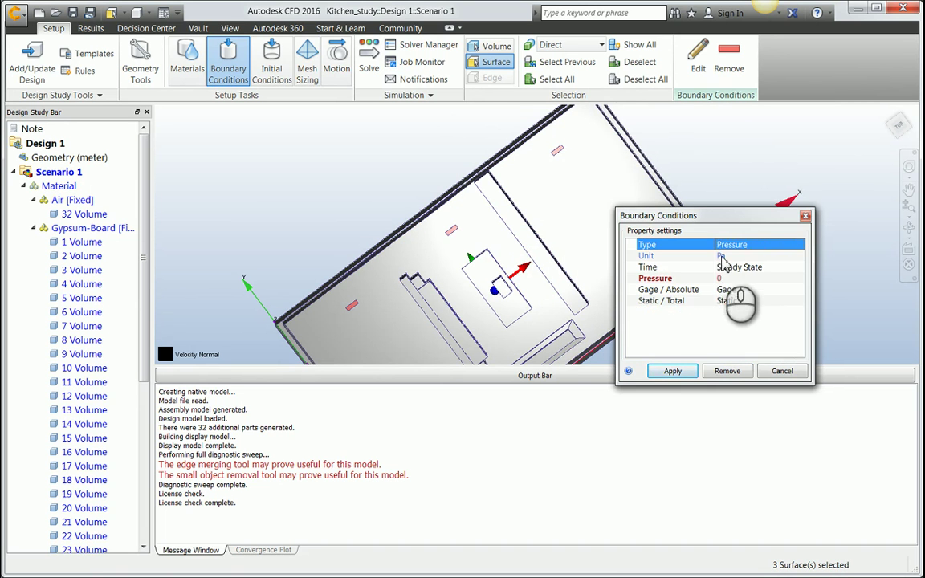
pyautogui.click(678, 373)
# Autosize the mesh for the whole kitchen model.
pyautogui.moveTo(541, 264); pyautogui.dragTo(336, 98, button='middle')
pyautogui.click(309, 64)
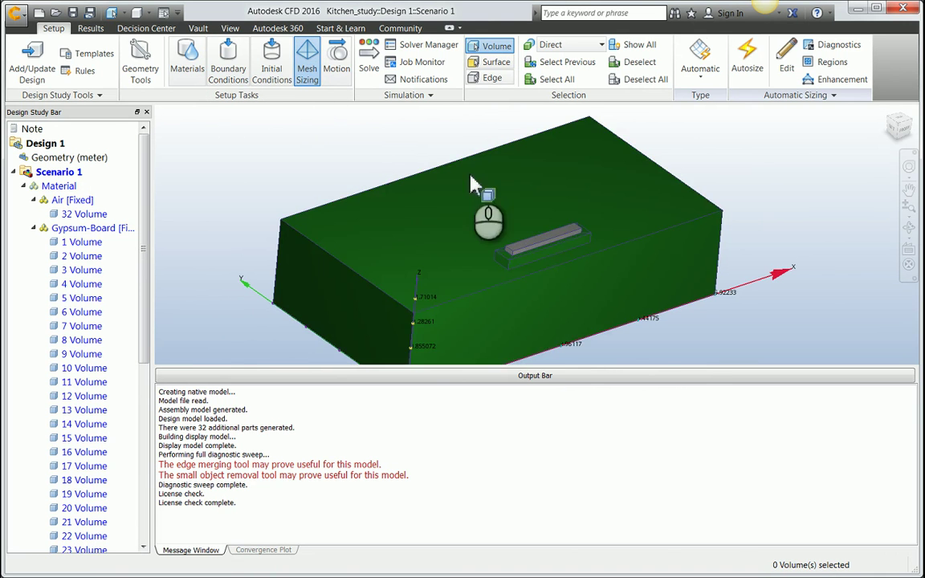
pyautogui.moveTo(444, 154); pyautogui.dragTo(422, 144, button='middle')
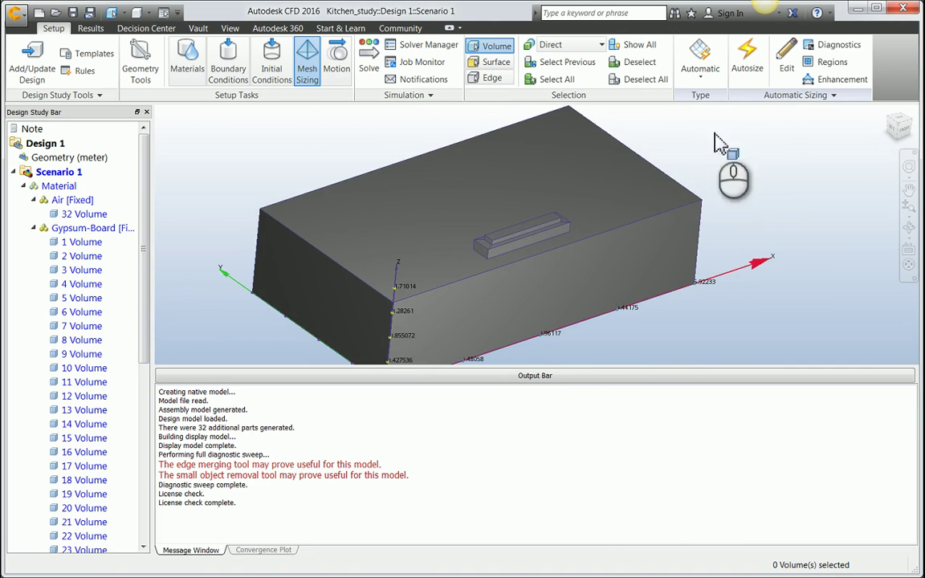
pyautogui.click(747, 60)
pyautogui.moveTo(644, 219); pyautogui.dragTo(651, 228, button='middle')
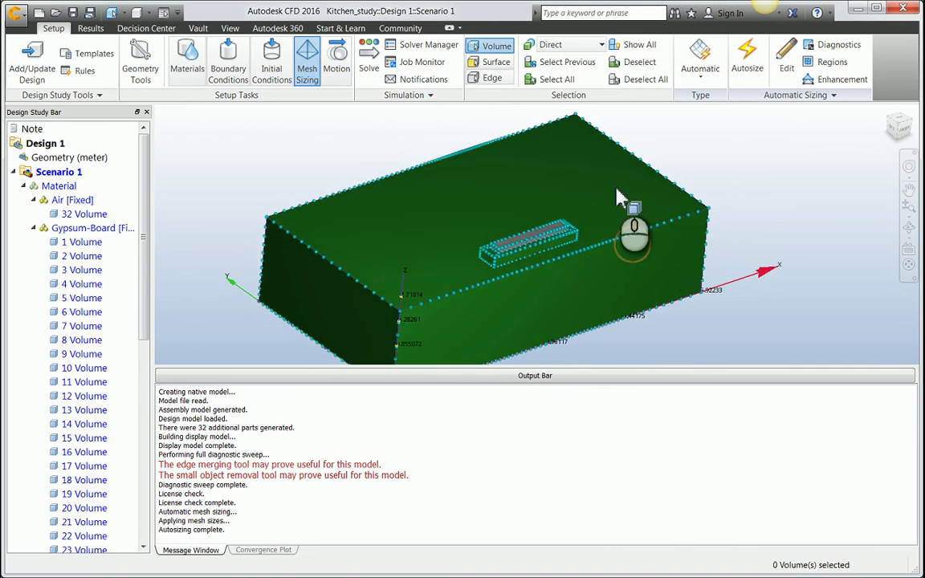
# Examine the mesh point distribution with the model displayed as transparent, and return it to shaded display.
pyautogui.click(142, 13)
pyautogui.click(141, 12)
pyautogui.click(124, 90)
pyautogui.keyDown('shift'); pyautogui.moveTo(533, 267); pyautogui.dragTo(237, 156, button='middle'); pyautogui.keyUp('shift')
pyautogui.click(142, 13)
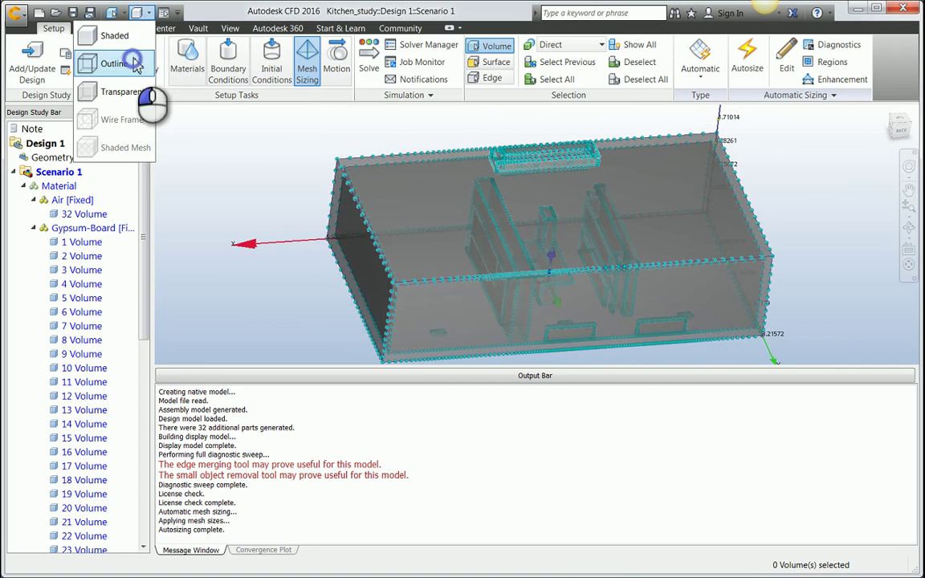
pyautogui.click(138, 36)
pyautogui.moveTo(474, 241)
pyautogui.keyDown('shift'); pyautogui.mouseDown(button='middle')
pyautogui.moveTo(511, 228)
pyautogui.moveTo(494, 176)
pyautogui.mouseUp(button='middle'); pyautogui.keyUp('shift')
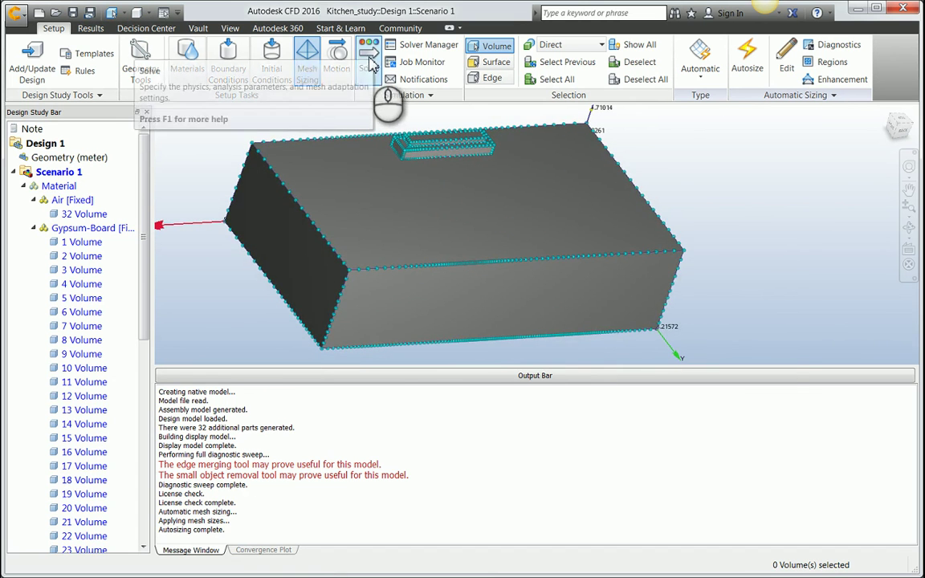
# Open the solve settings and check the flow, compressibility and heat transfer physics options.
pyautogui.click(369, 59)
pyautogui.moveTo(663, 285); pyautogui.dragTo(772, 144)
pyautogui.moveTo(552, 200); pyautogui.dragTo(533, 211, button='middle')
pyautogui.click(730, 161)
pyautogui.moveTo(746, 144); pyautogui.dragTo(772, 131)
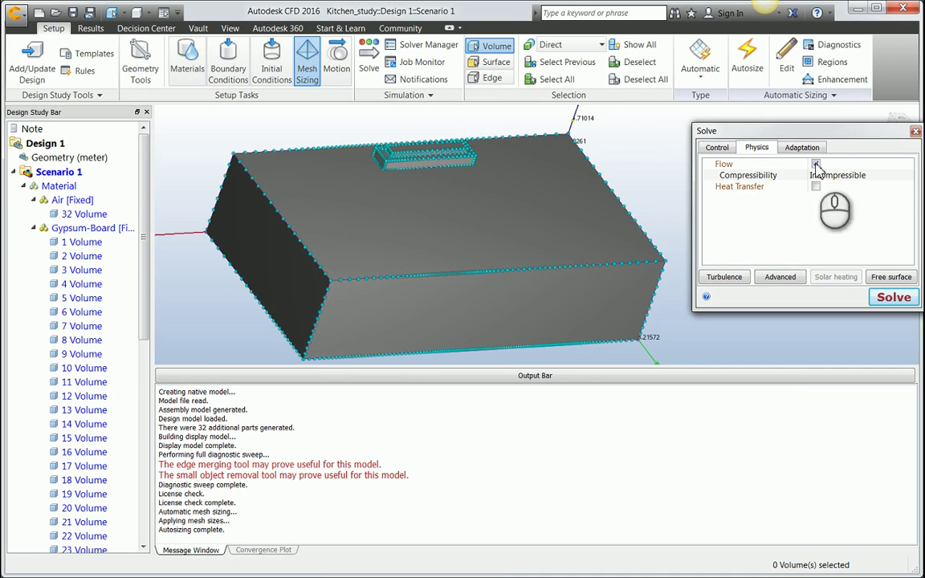
# Set the steady-state solution to run 20 iterations and solve the scenario.
pyautogui.click(717, 148)
pyautogui.moveTo(563, 192); pyautogui.dragTo(518, 189, button='middle')
pyautogui.moveTo(777, 137); pyautogui.dragTo(744, 120)
pyautogui.moveTo(524, 196); pyautogui.dragTo(533, 195, button='middle')
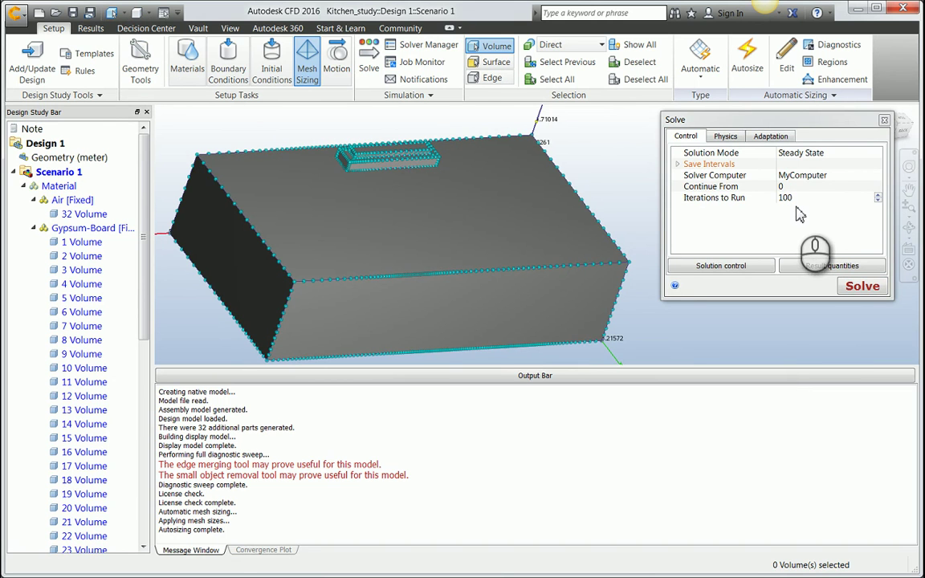
pyautogui.click(803, 197)
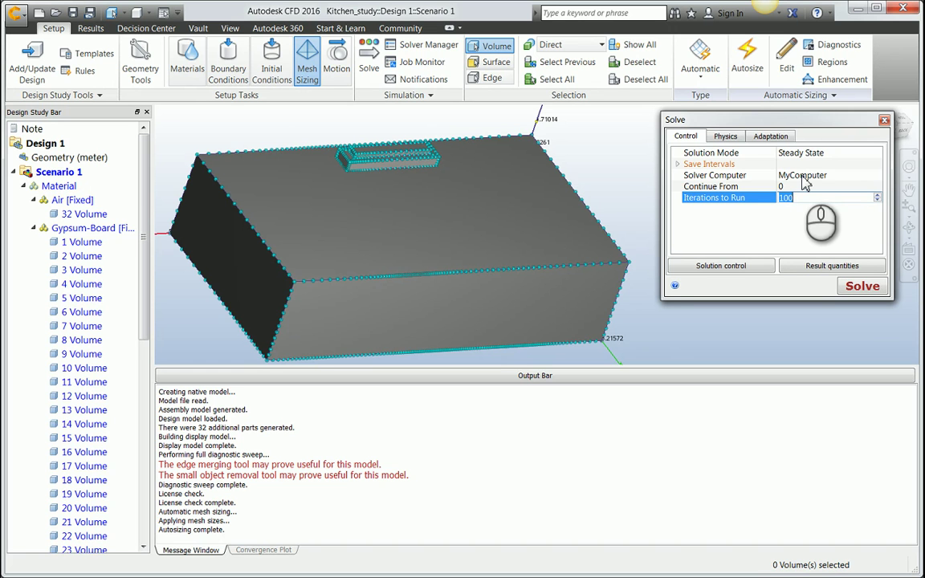
pyautogui.moveTo(775, 120); pyautogui.dragTo(785, 116)
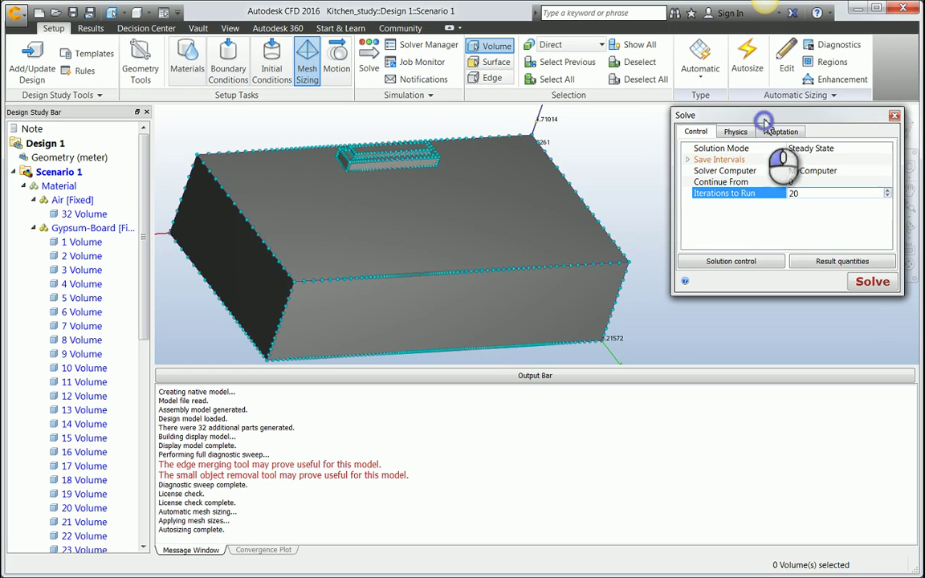
pyautogui.click(872, 281)
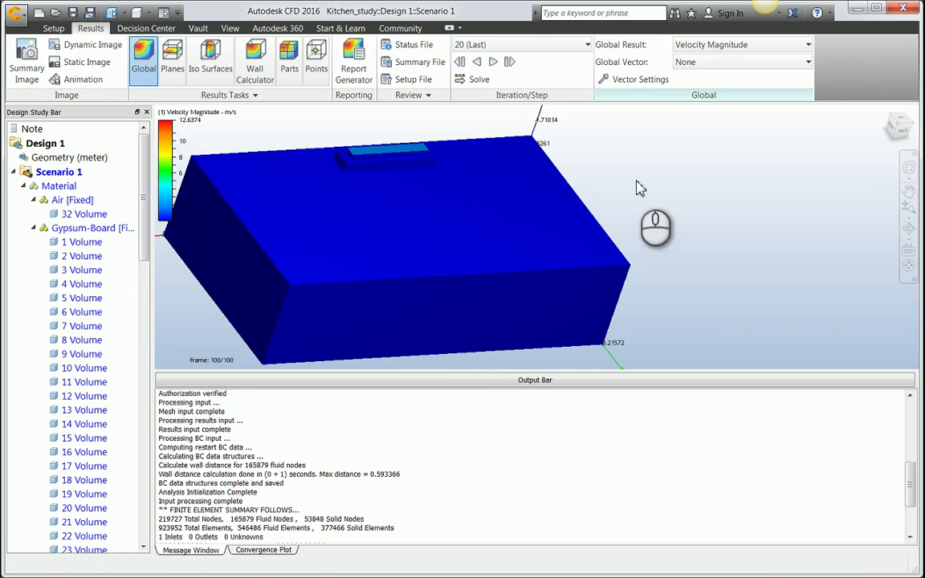
# Add a results plane through the middle of the kitchen to display velocity magnitude.
pyautogui.moveTo(512, 224); pyautogui.dragTo(561, 224, button='middle')
pyautogui.keyDown('shift'); pyautogui.moveTo(503, 252); pyautogui.dragTo(515, 229, button='middle'); pyautogui.keyUp('shift')
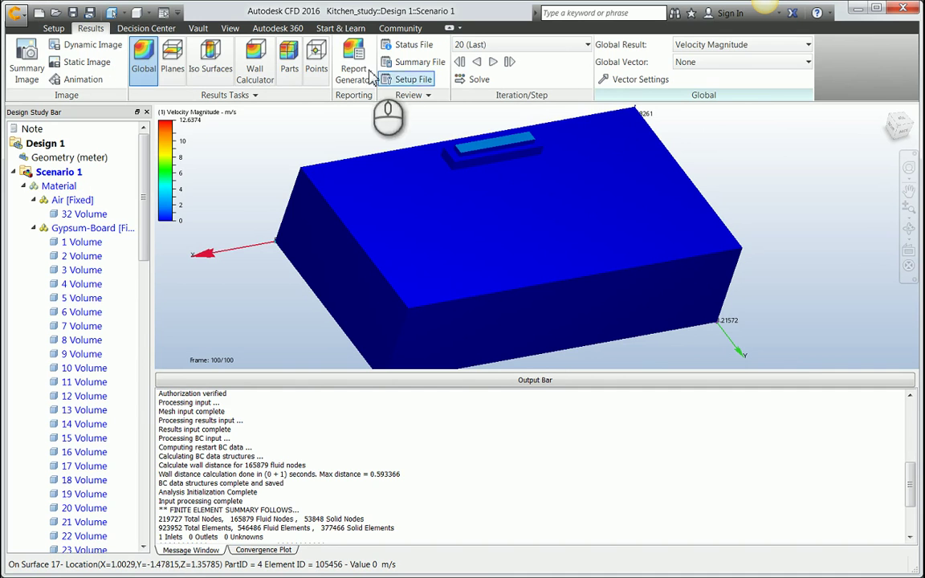
pyautogui.click(172, 65)
pyautogui.keyDown('shift'); pyautogui.moveTo(466, 231); pyautogui.dragTo(502, 187, button='middle'); pyautogui.keyUp('shift')
pyautogui.click(551, 63)
pyautogui.keyDown('shift'); pyautogui.moveTo(539, 258); pyautogui.dragTo(599, 245, button='middle'); pyautogui.keyUp('shift')
# Add a trace set to the results plane, seeded as a rectangular grid using grid spacing.
pyautogui.click(848, 47)
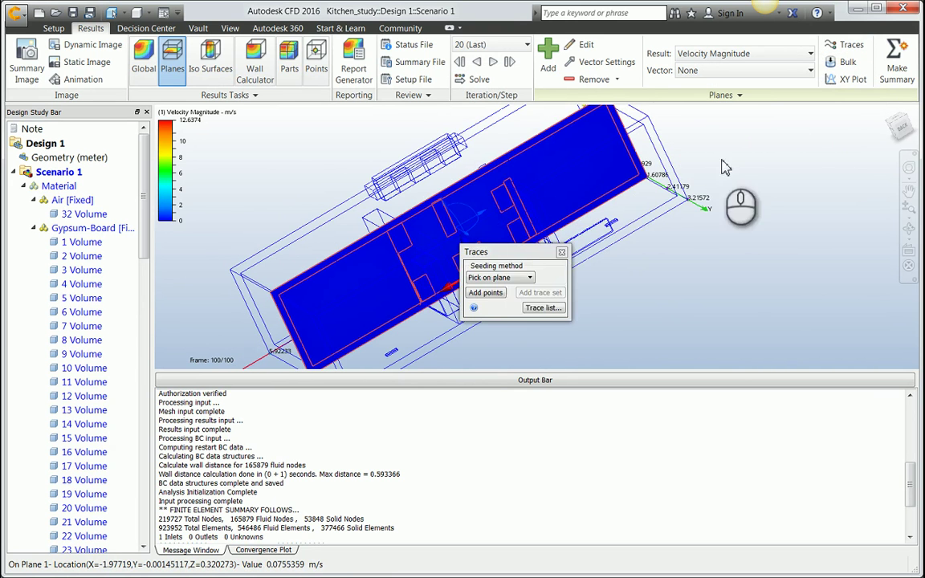
pyautogui.keyDown('shift'); pyautogui.moveTo(518, 255); pyautogui.dragTo(551, 209, button='middle'); pyautogui.keyUp('shift')
pyautogui.click(565, 205)
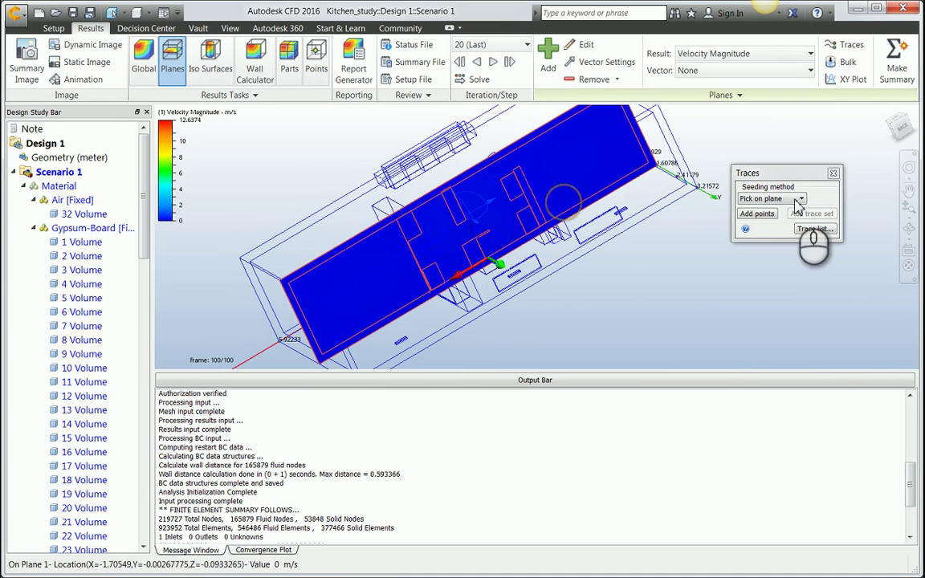
pyautogui.click(769, 199)
pyautogui.click(777, 228)
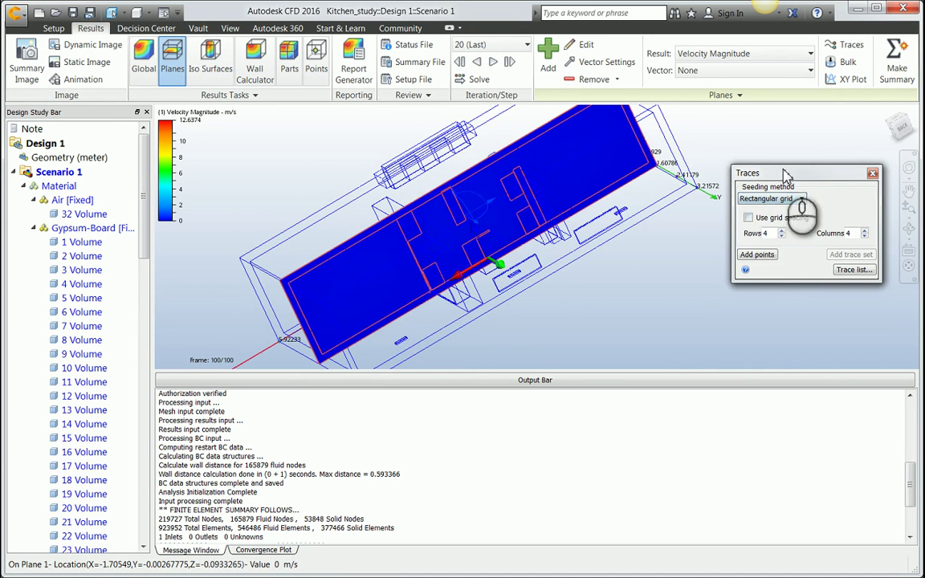
pyautogui.click(749, 217)
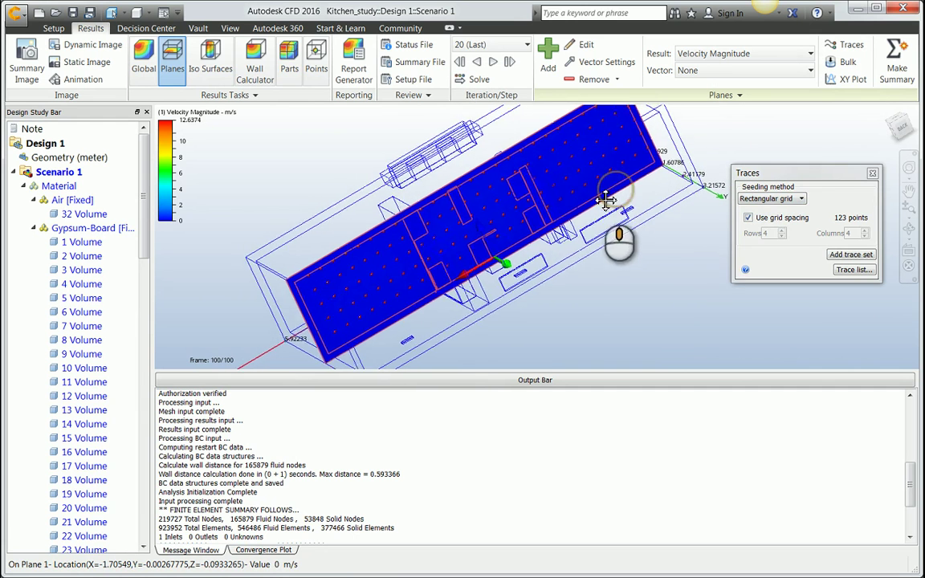
pyautogui.moveTo(601, 229); pyautogui.dragTo(604, 218, button='middle')
pyautogui.click(846, 255)
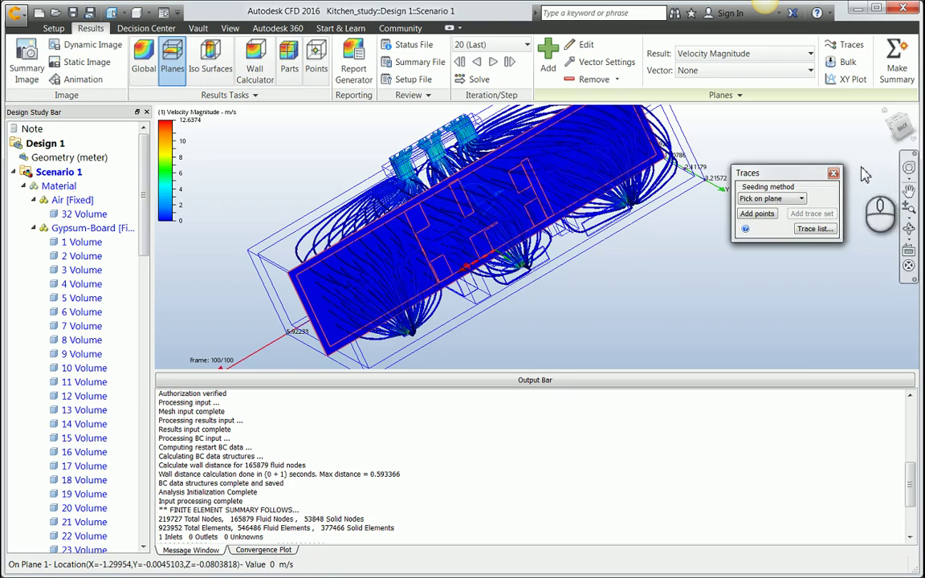
pyautogui.click(833, 172)
pyautogui.keyDown('shift'); pyautogui.moveTo(562, 241); pyautogui.dragTo(450, 244, button='middle'); pyautogui.keyUp('shift')
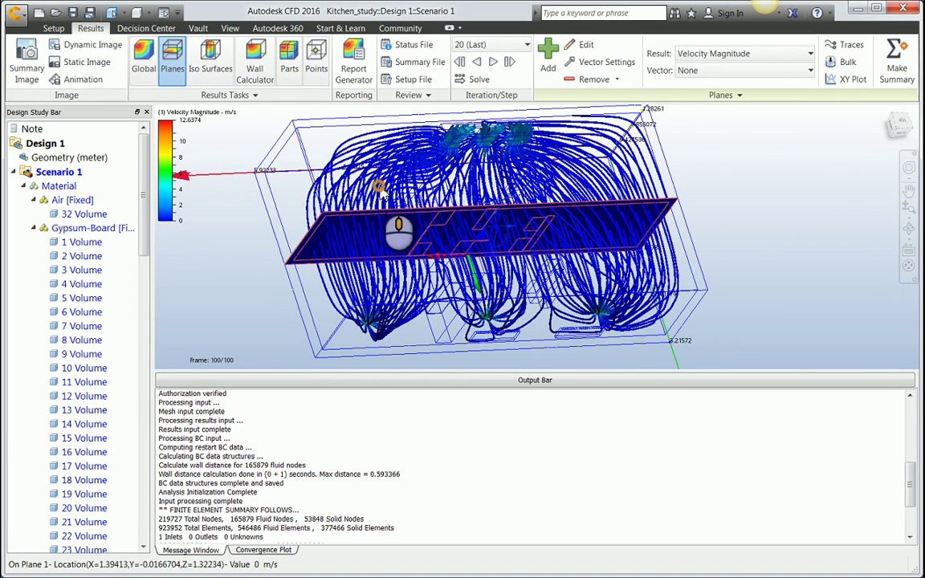
# Export the nodal results of the solved scenario in CSV format.
pyautogui.click(16, 15)
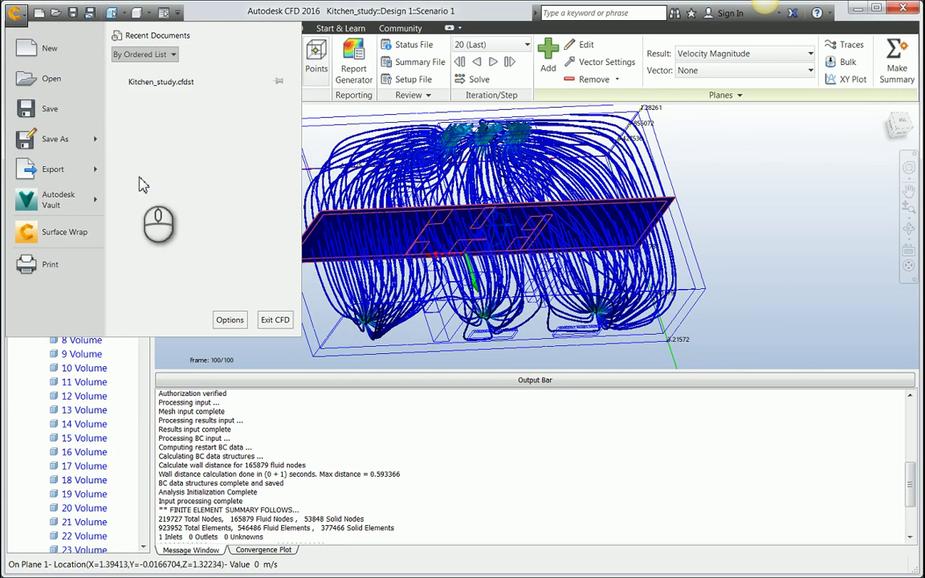
pyautogui.click(81, 169)
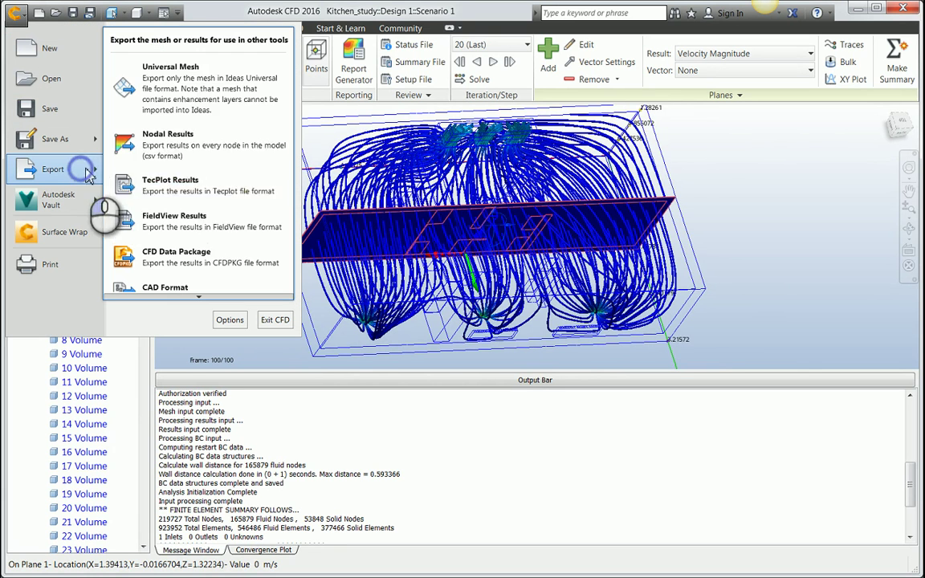
pyautogui.click(193, 151)
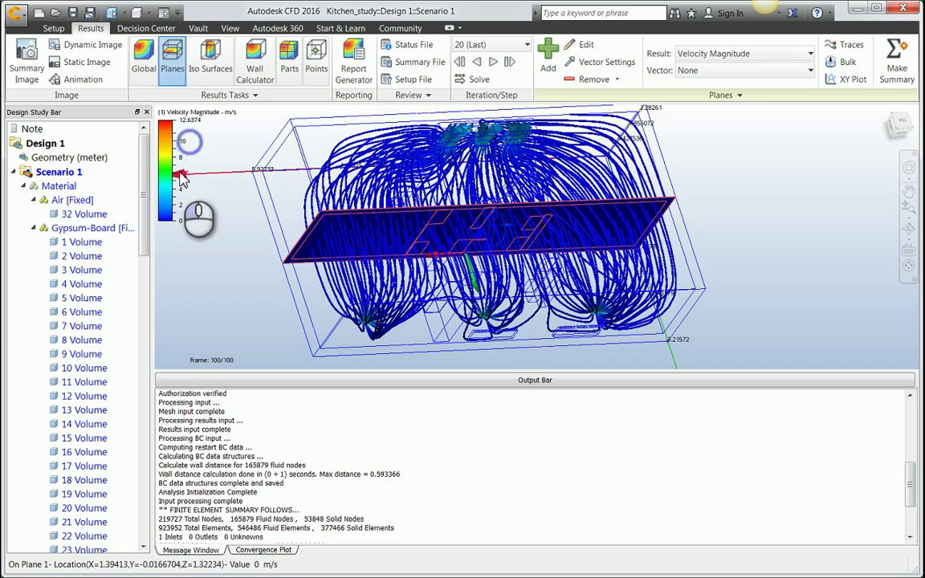